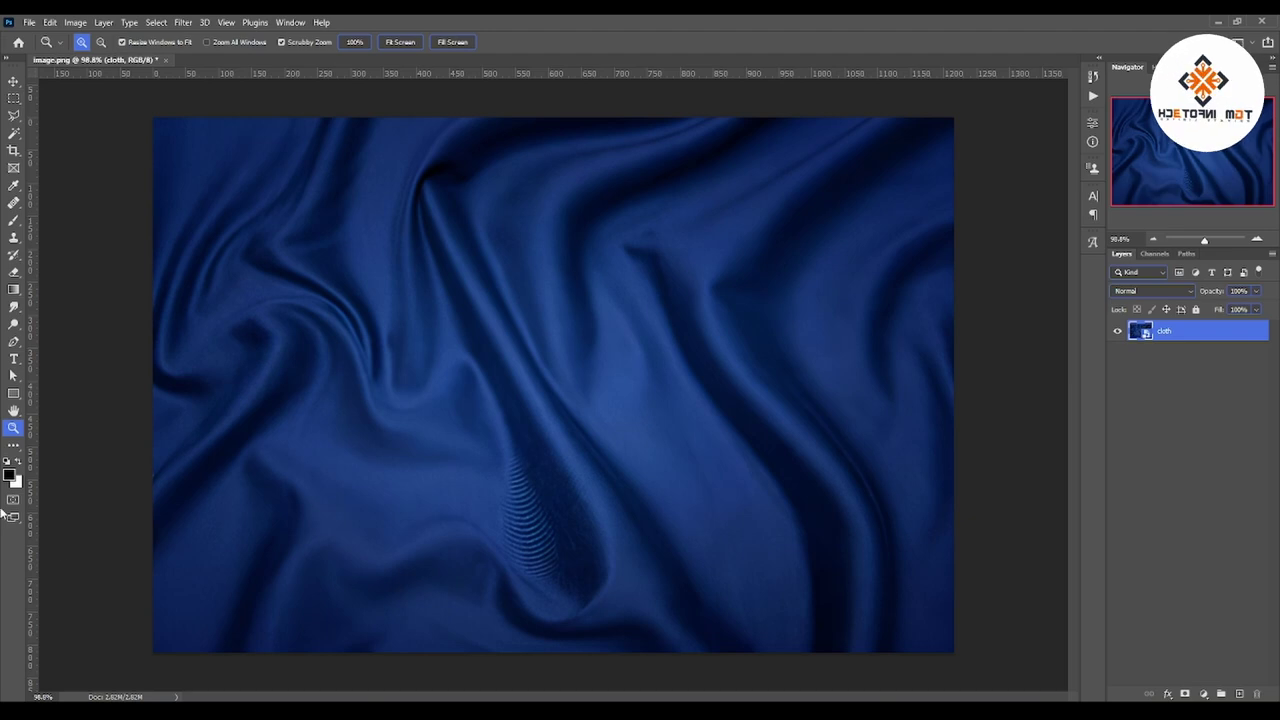
Add the text 'Cloth' in the middle of the blue fabric photo
click(20, 360)
click(422, 383)
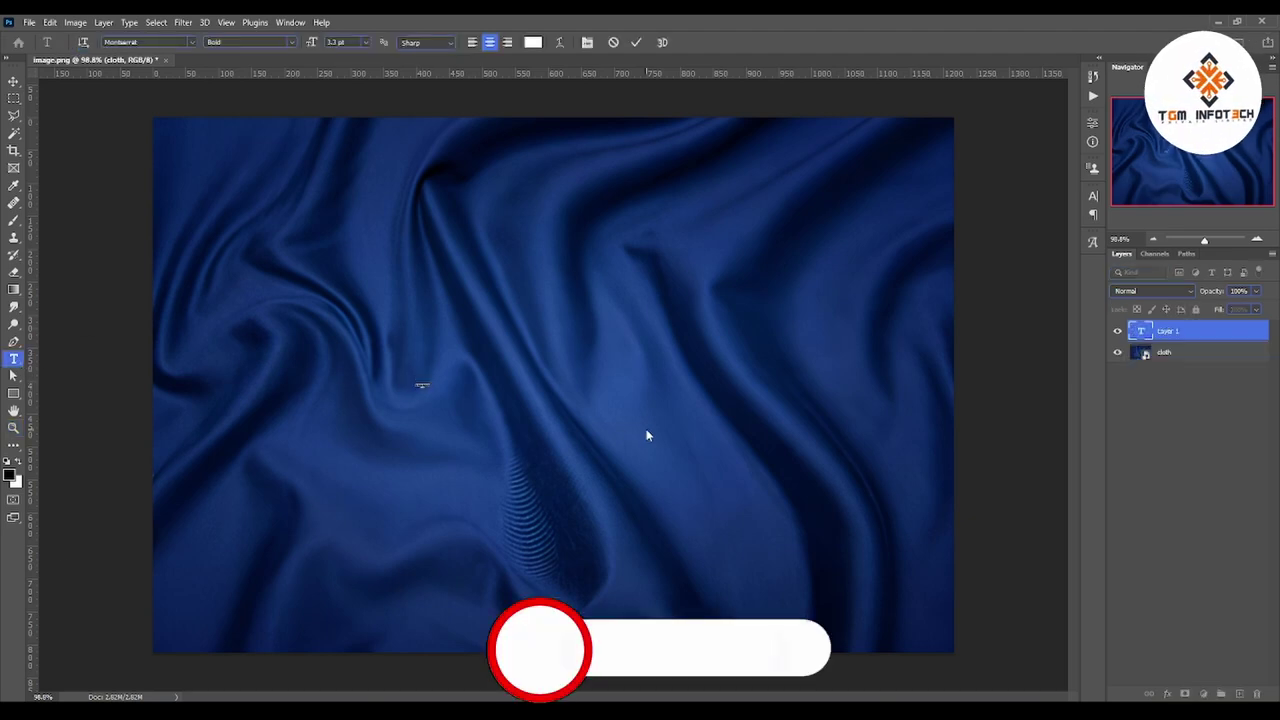
text(Cloth)
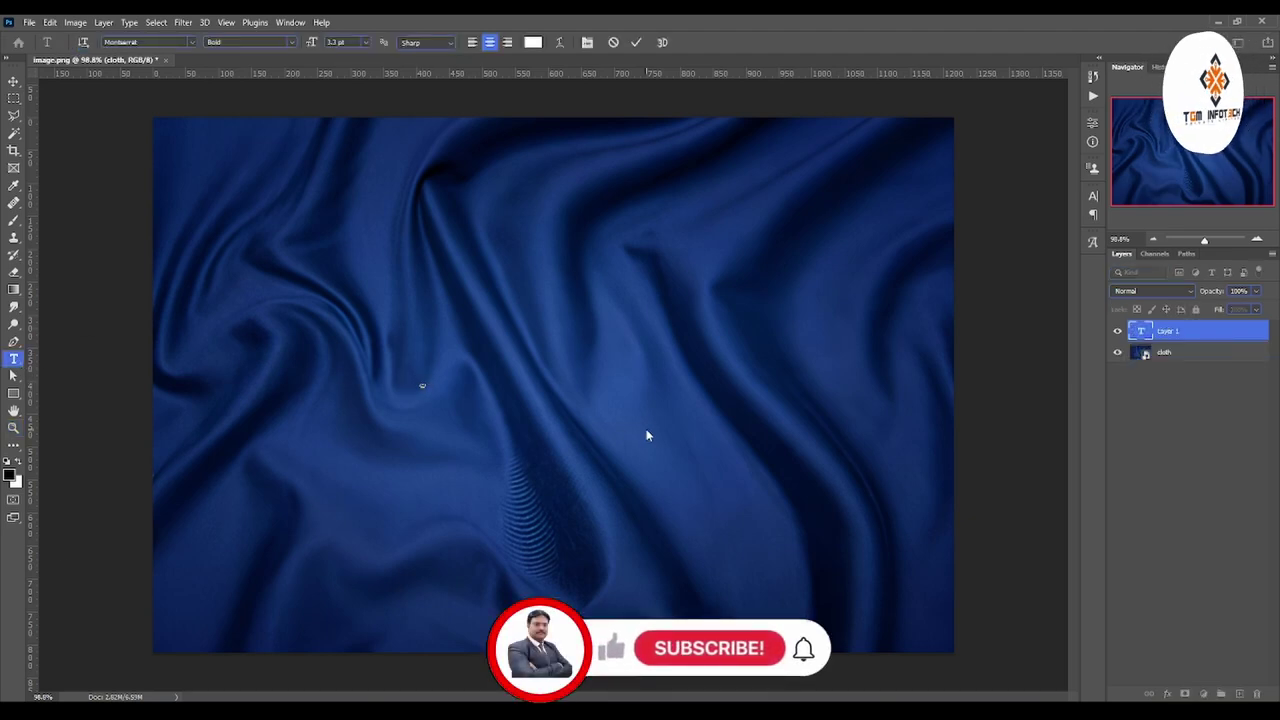
click(14, 80)
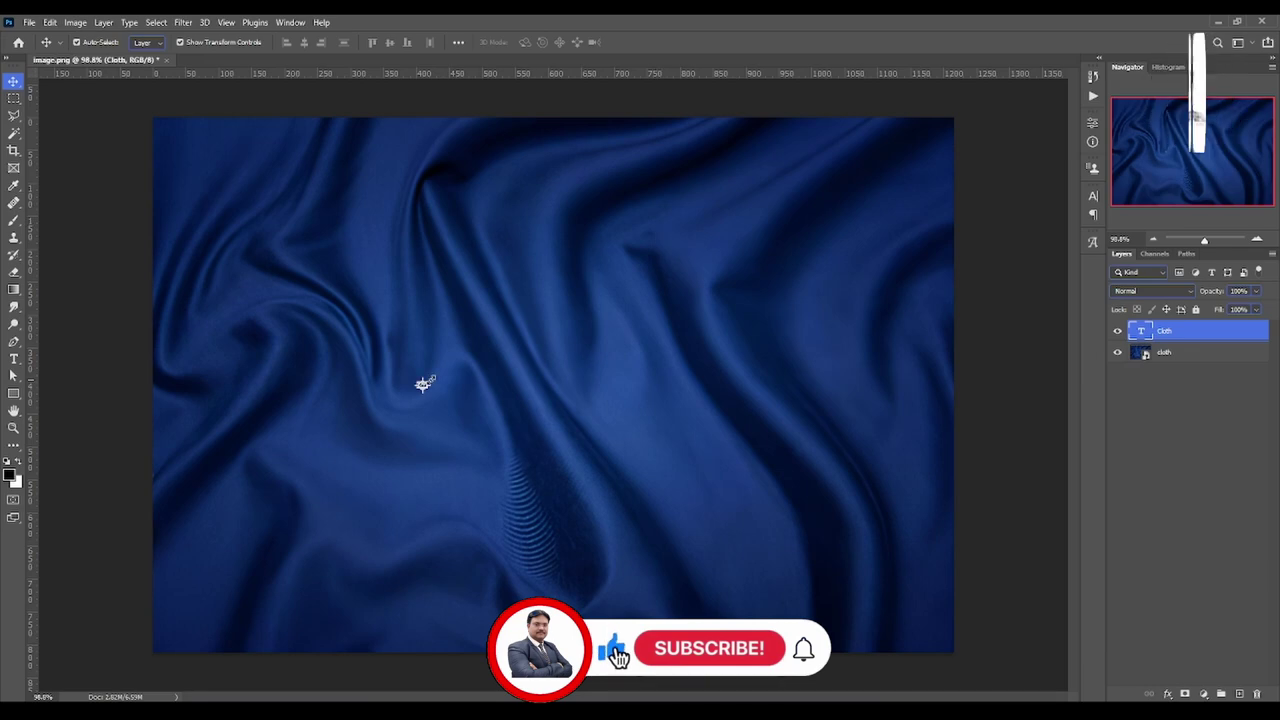
Scale the Cloth text up and centre it across the fabric
key(ctrl+t)
drag(463, 382, 896, 332)
drag(813, 380, 657, 380)
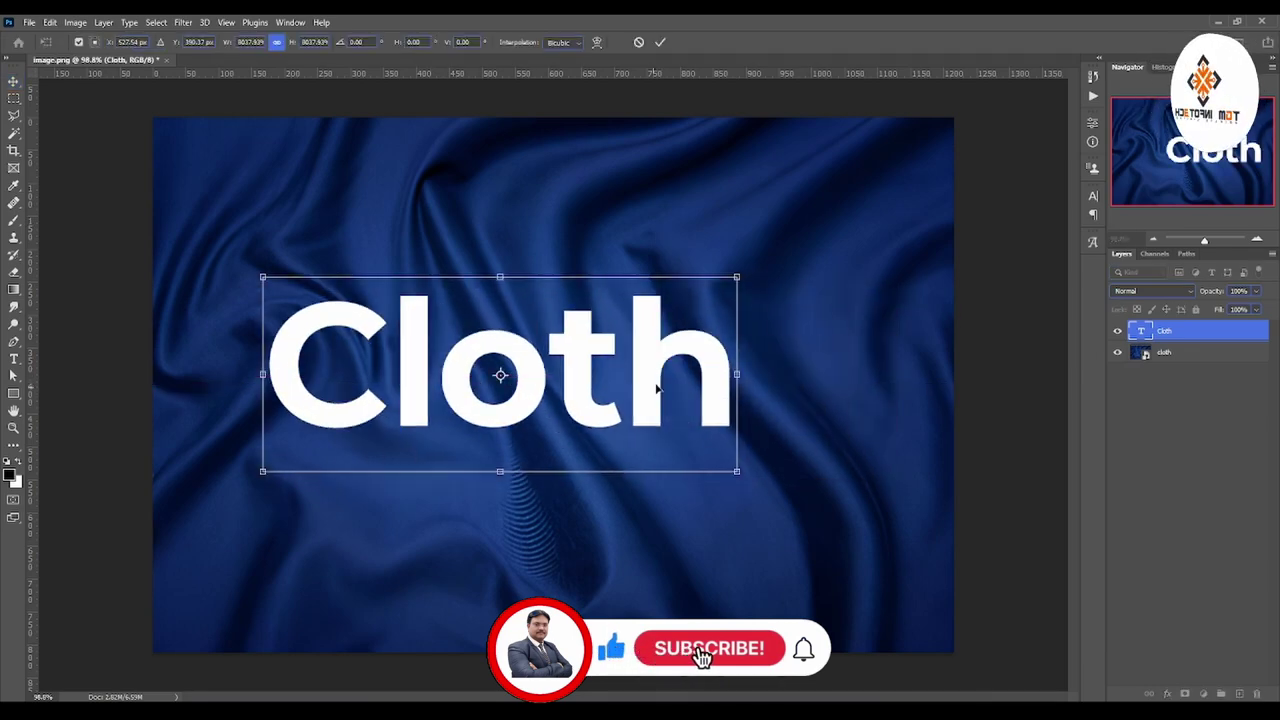
mouse_move(737, 372)
mouse_down()
mouse_move(866, 380)
mouse_move(760, 441)
mouse_move(830, 422)
mouse_move(924, 422)
mouse_up()
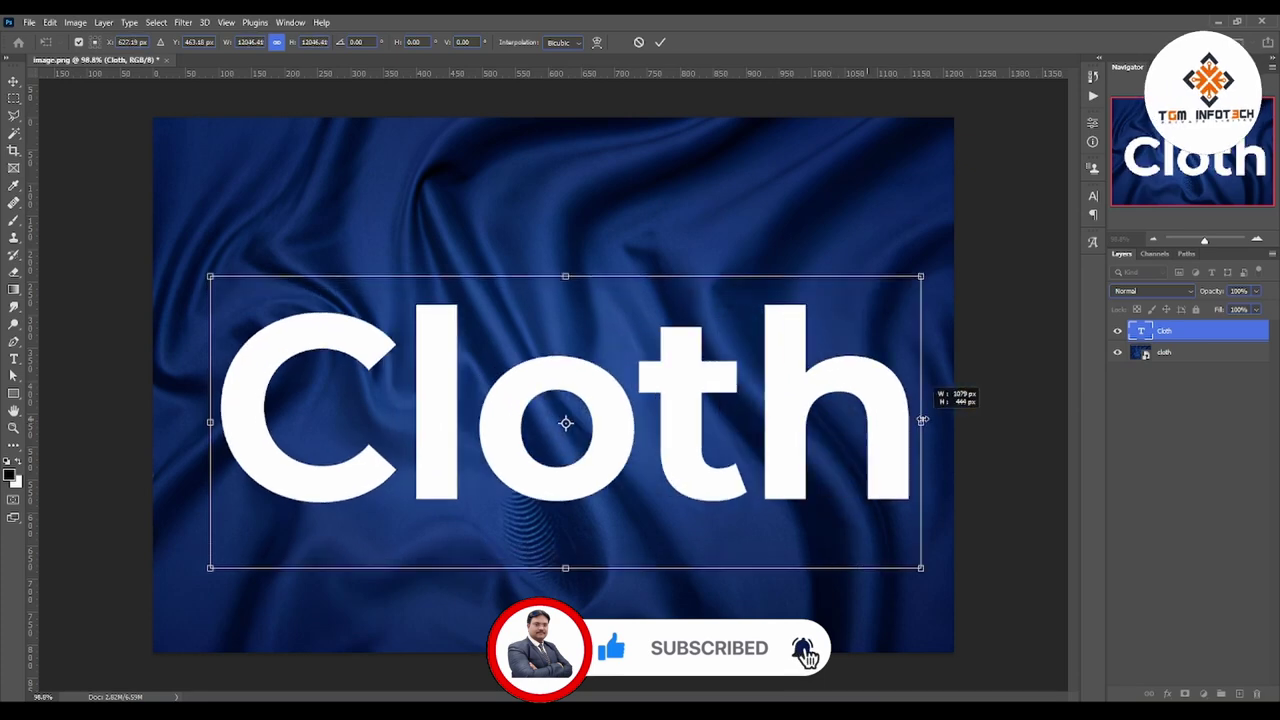
key(Return)
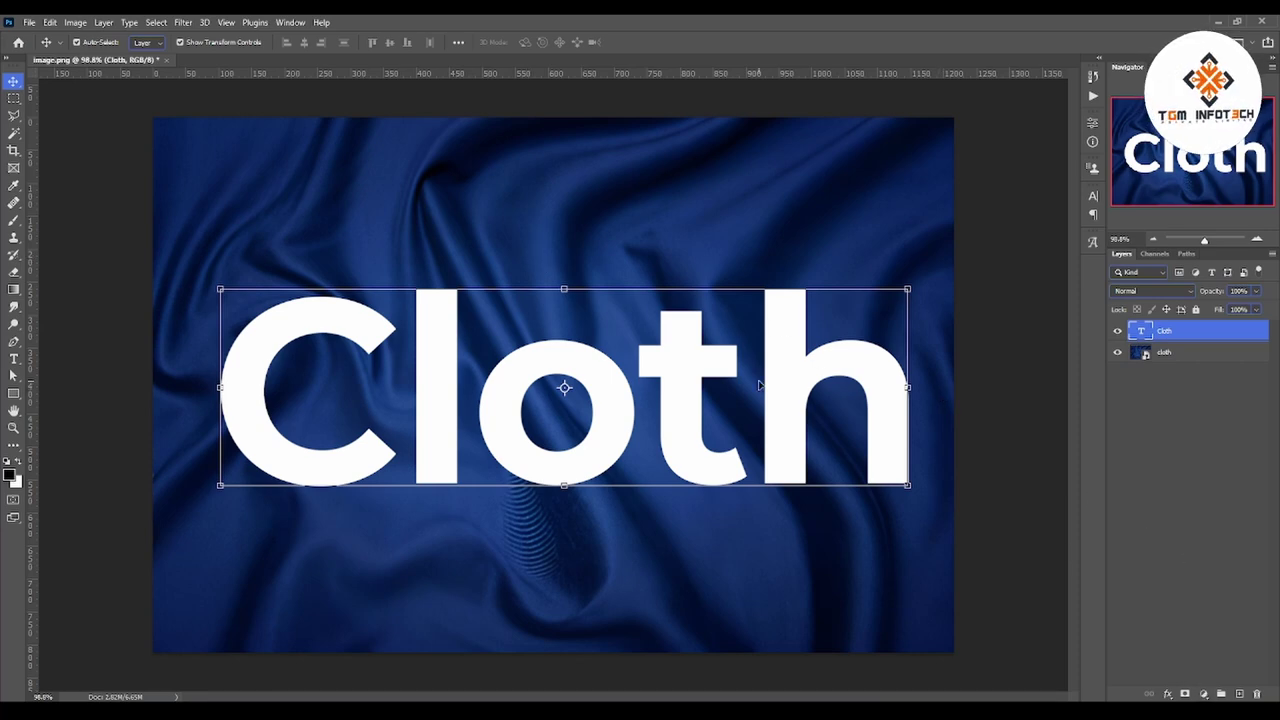
click(1185, 291)
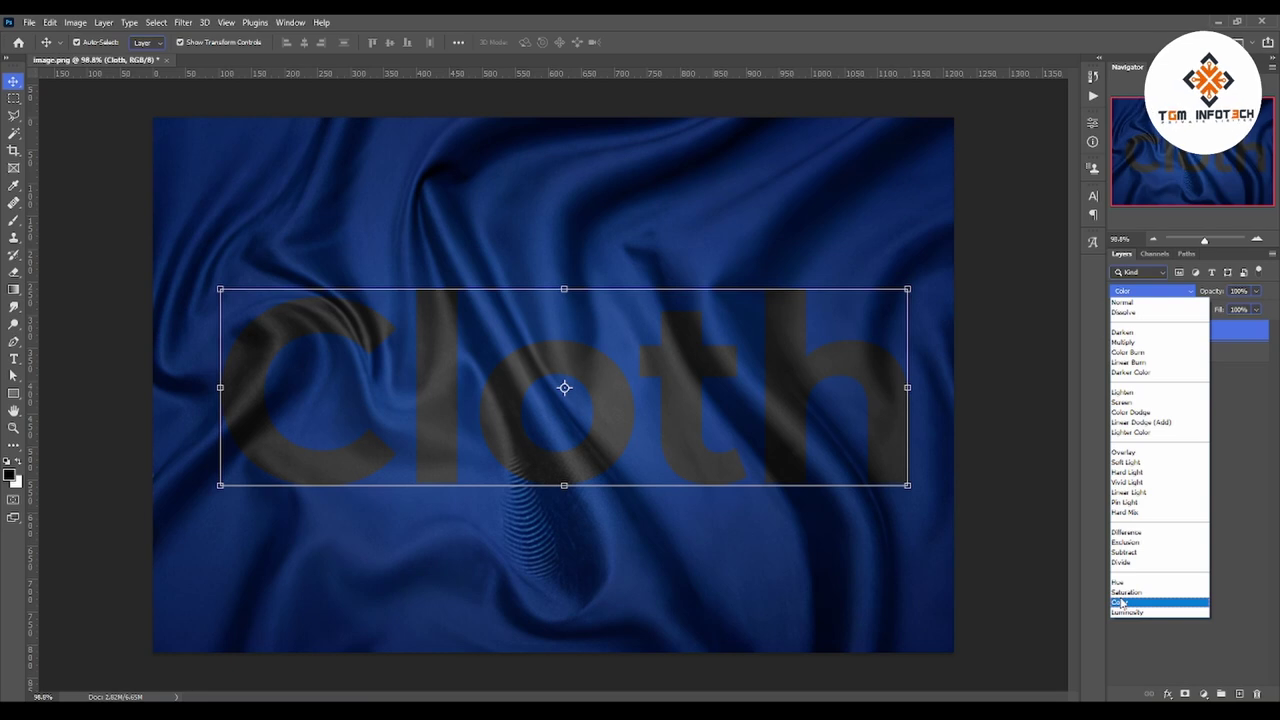
click(1138, 630)
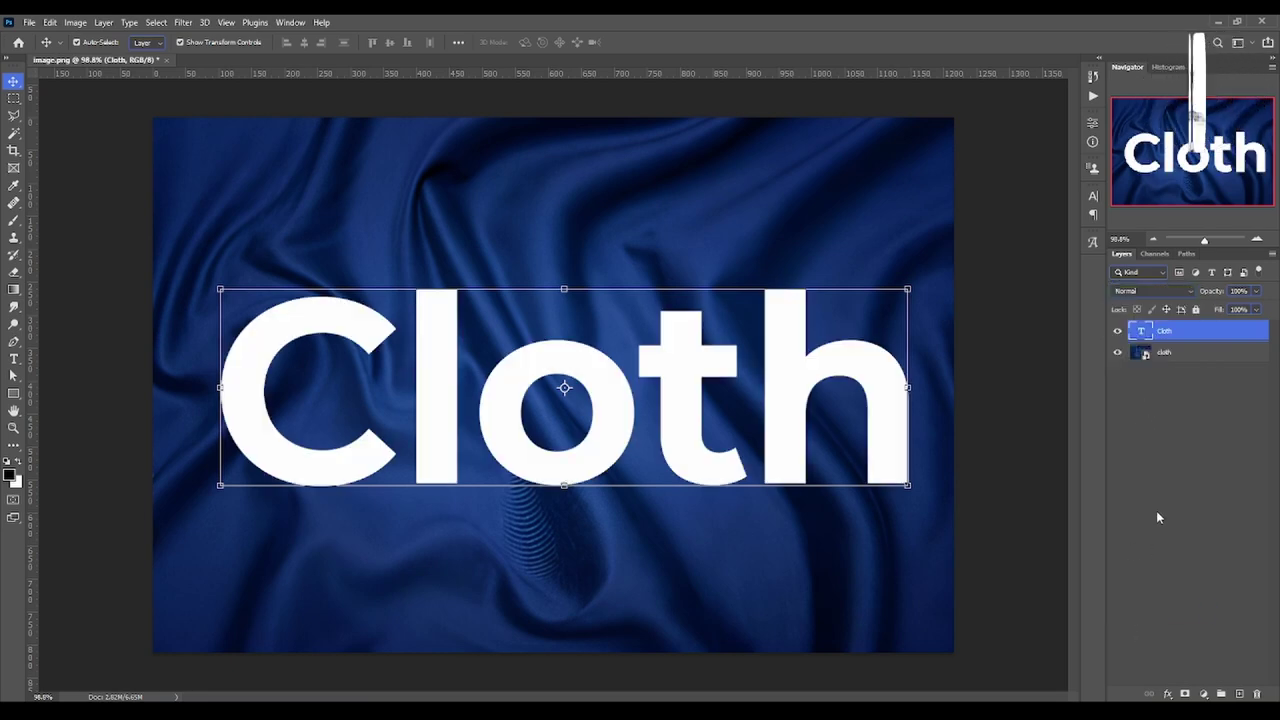
In Blending Options, split the Underlying Layer black slider to 0/117 for the Cloth text
click(1167, 692)
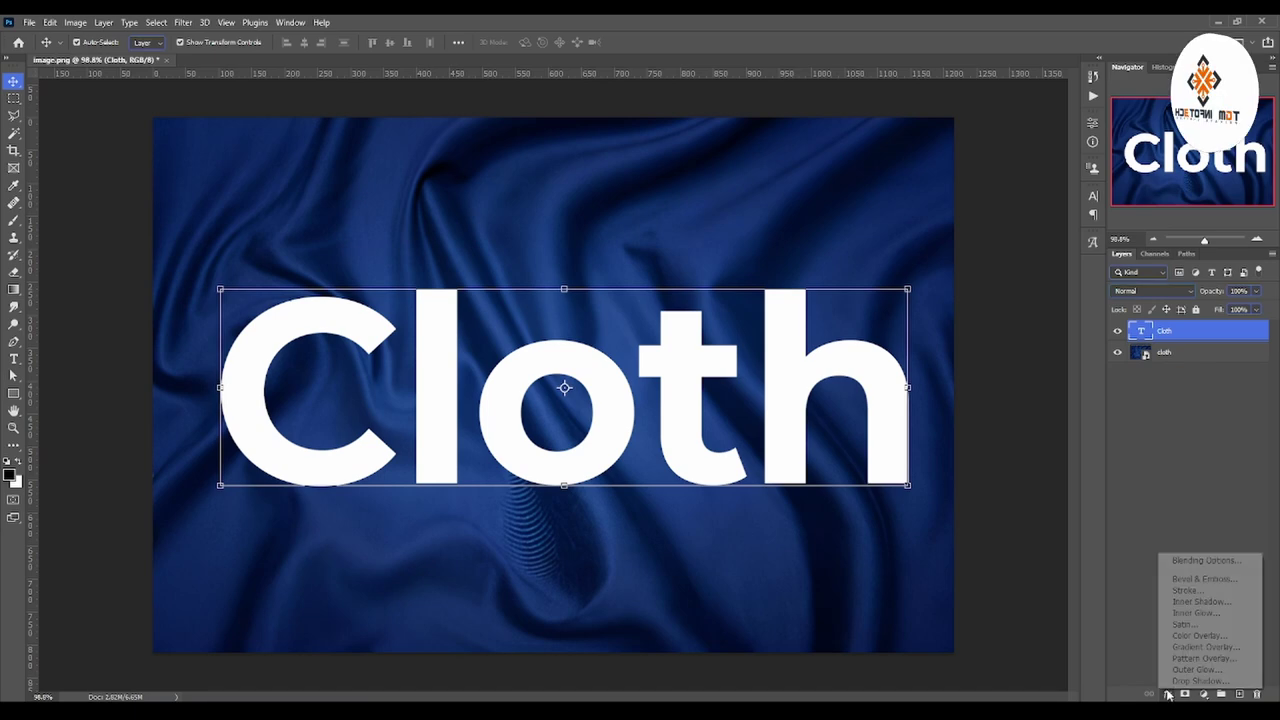
click(1194, 560)
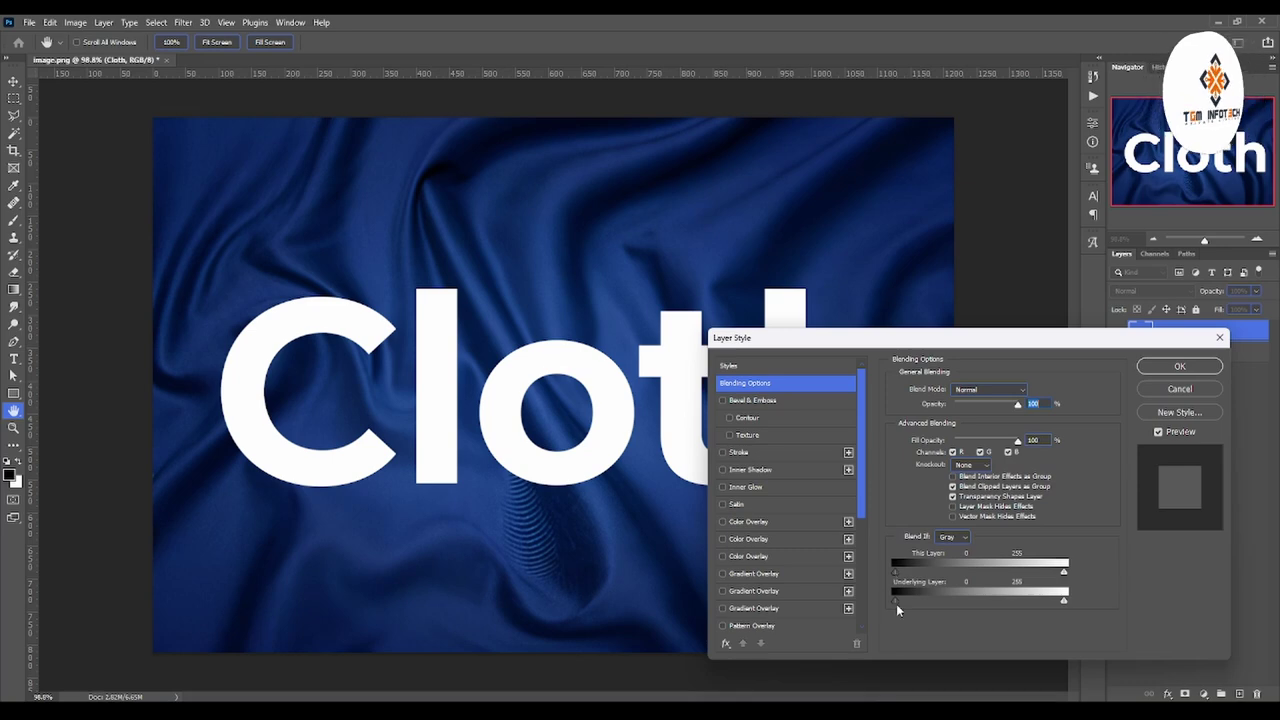
key(alt)
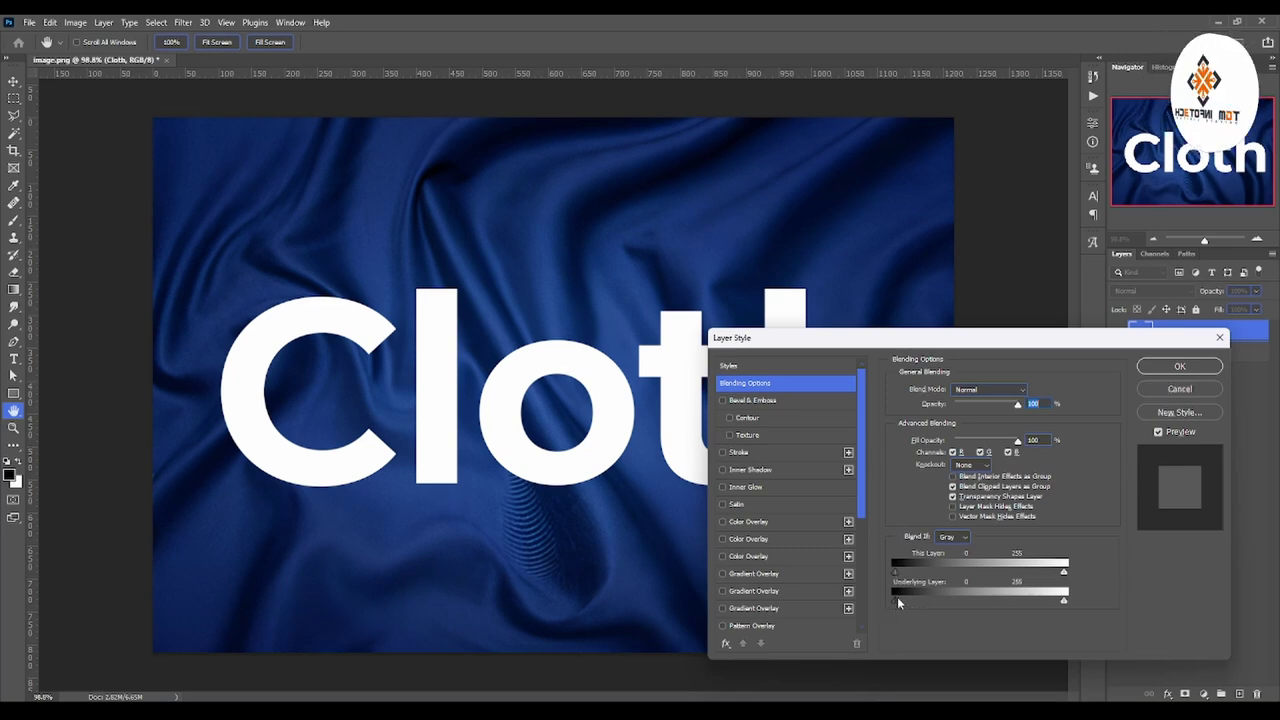
drag(897, 596, 944, 599)
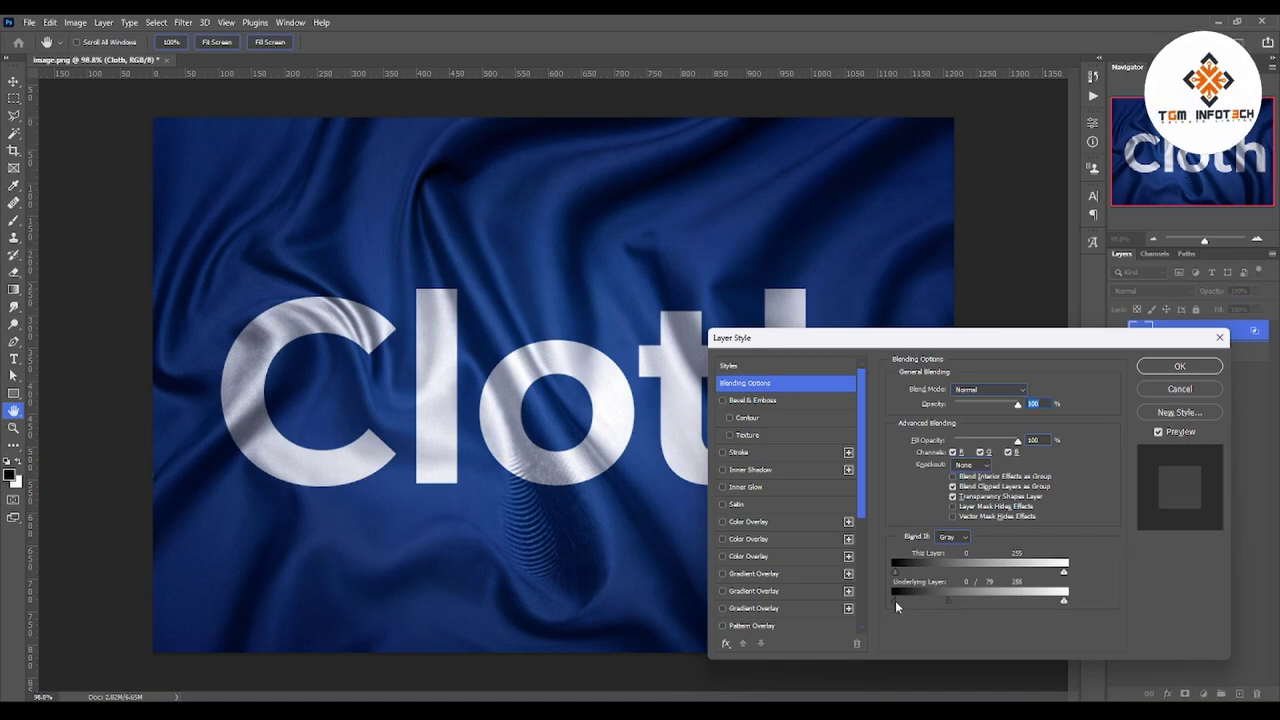
drag(950, 600, 975, 600)
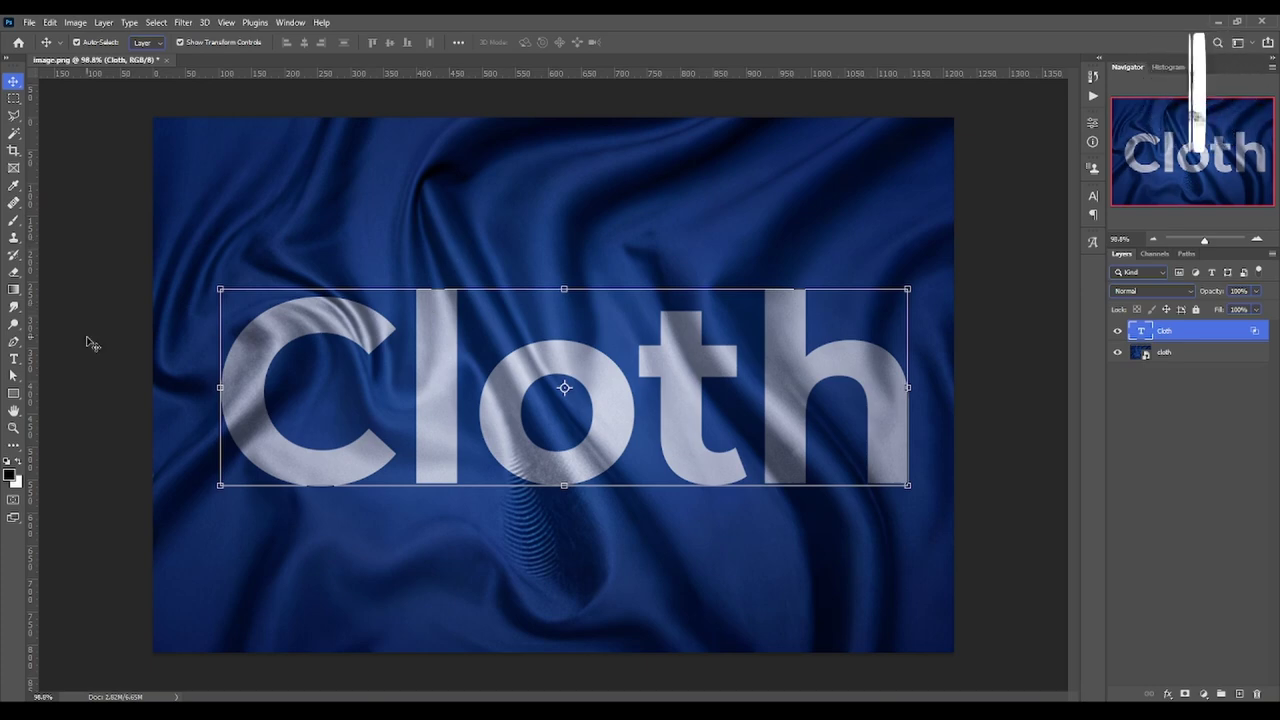
scroll(410, 312, up, 5)
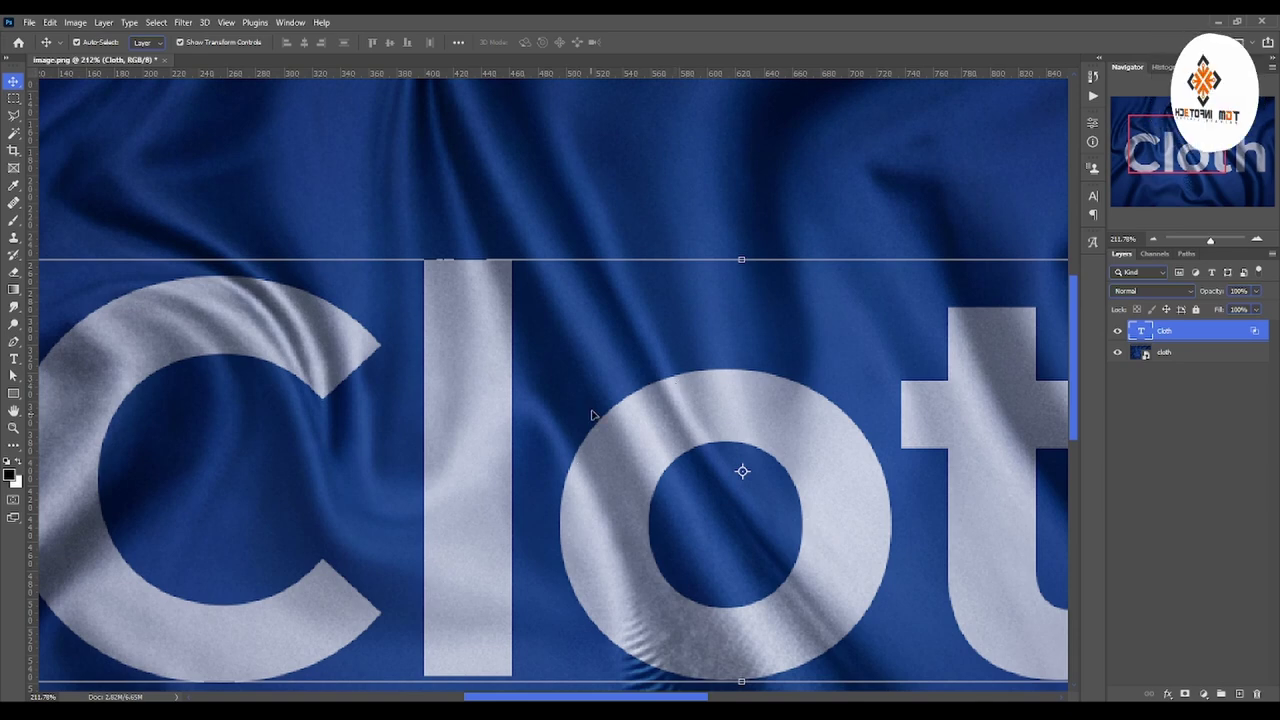
click(13, 427)
drag(438, 432, 388, 437)
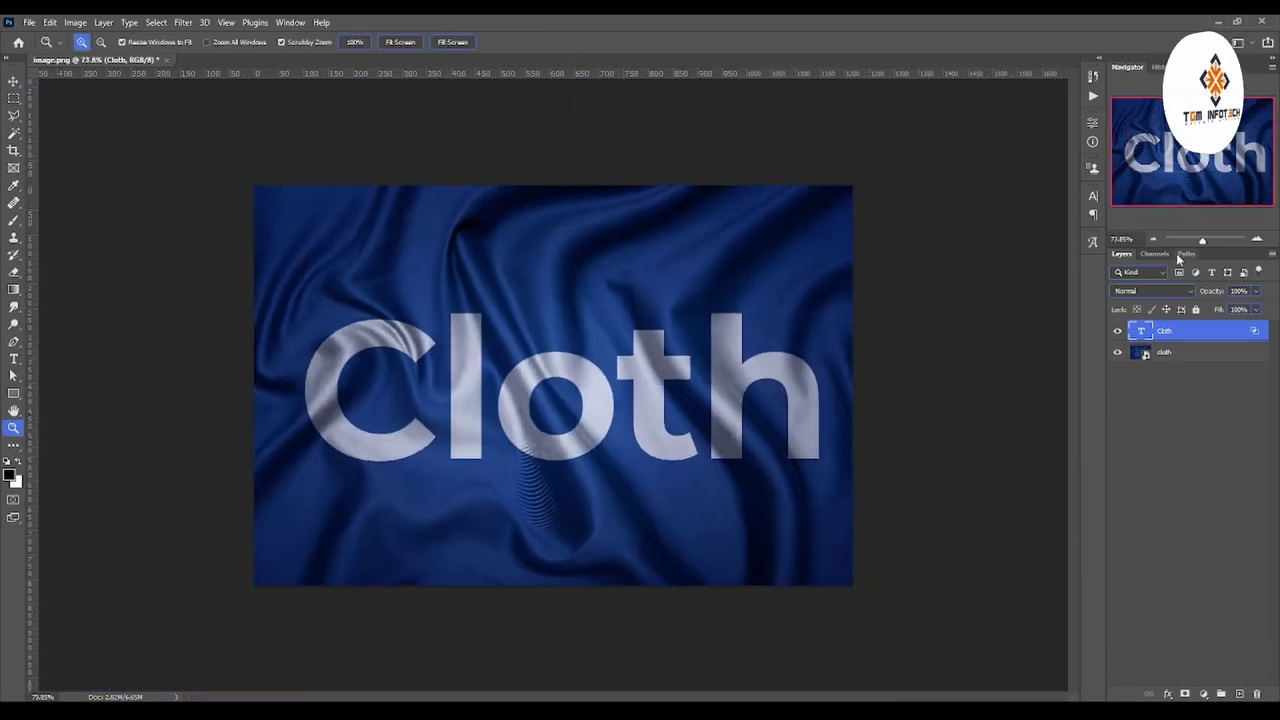
Group the Cloth text and fabric layers, duplicate the group, and rename the original group
shift+click(1193, 355)
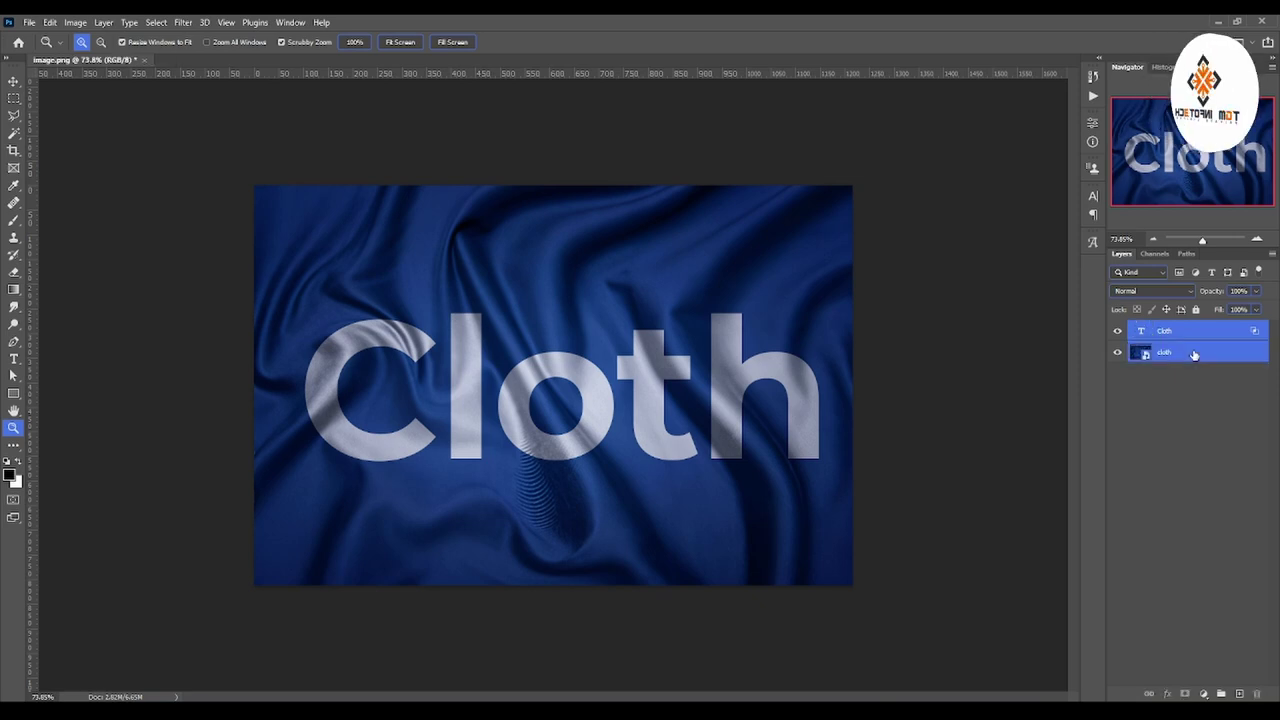
key(ctrl+g)
key(ctrl+j)
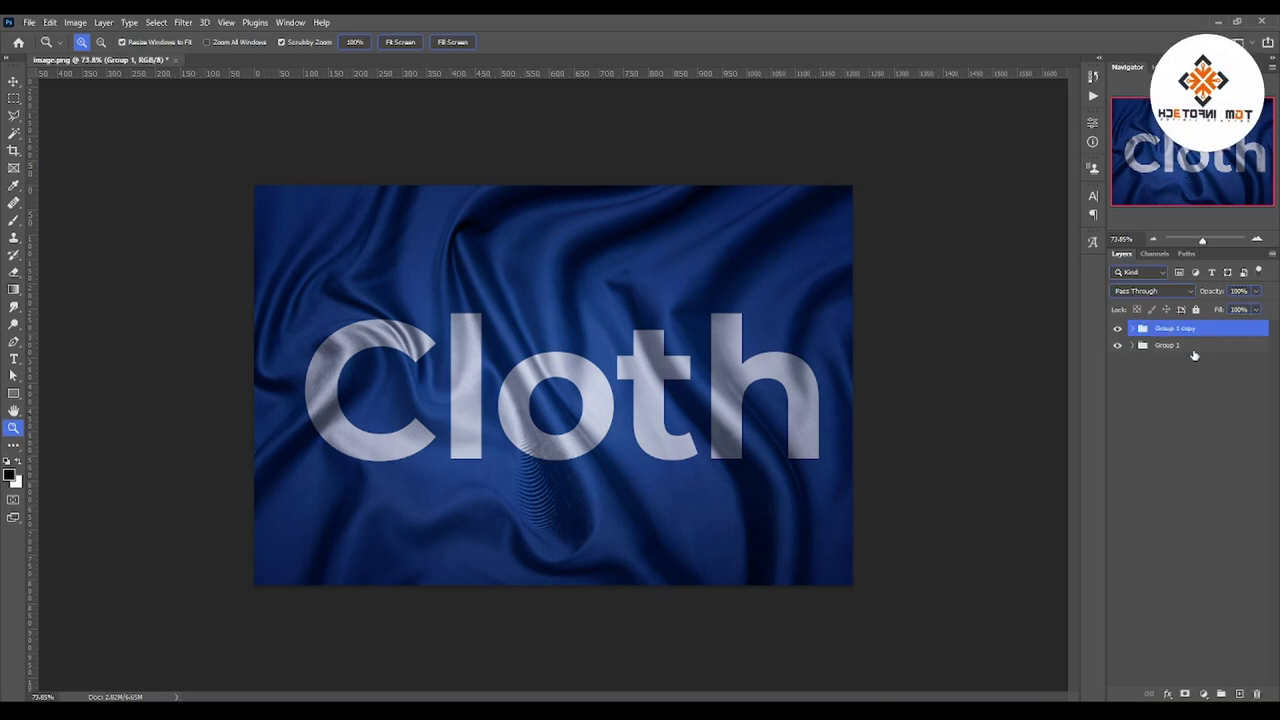
double_click(1168, 345)
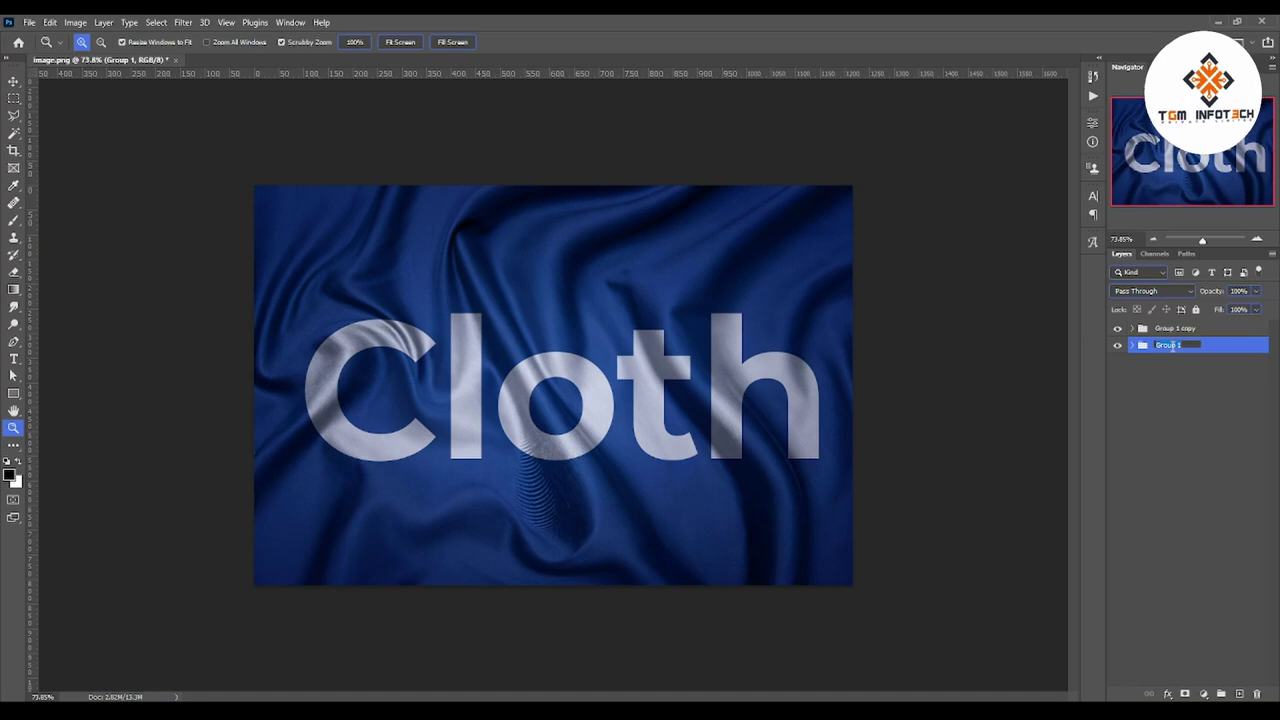
text(cloth)
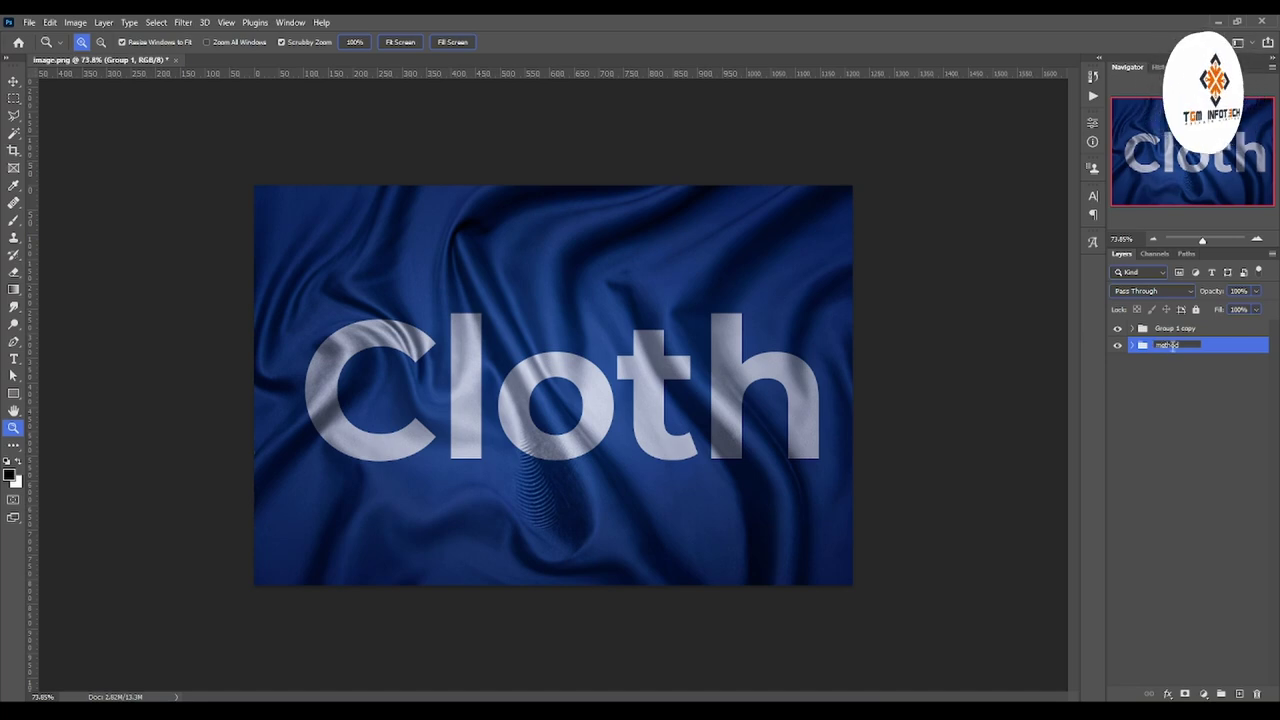
Rename the copied group 'method 2', expand it and select its Cloth text
double_click(1178, 329)
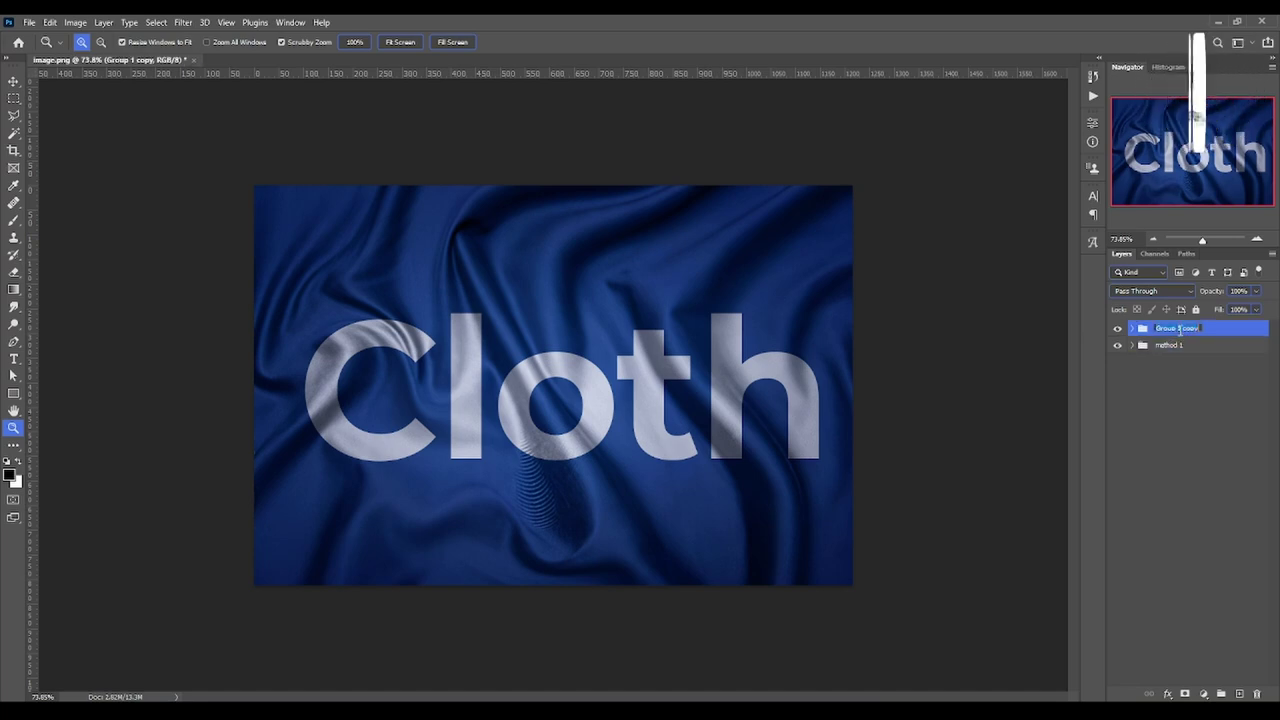
text(method 2)
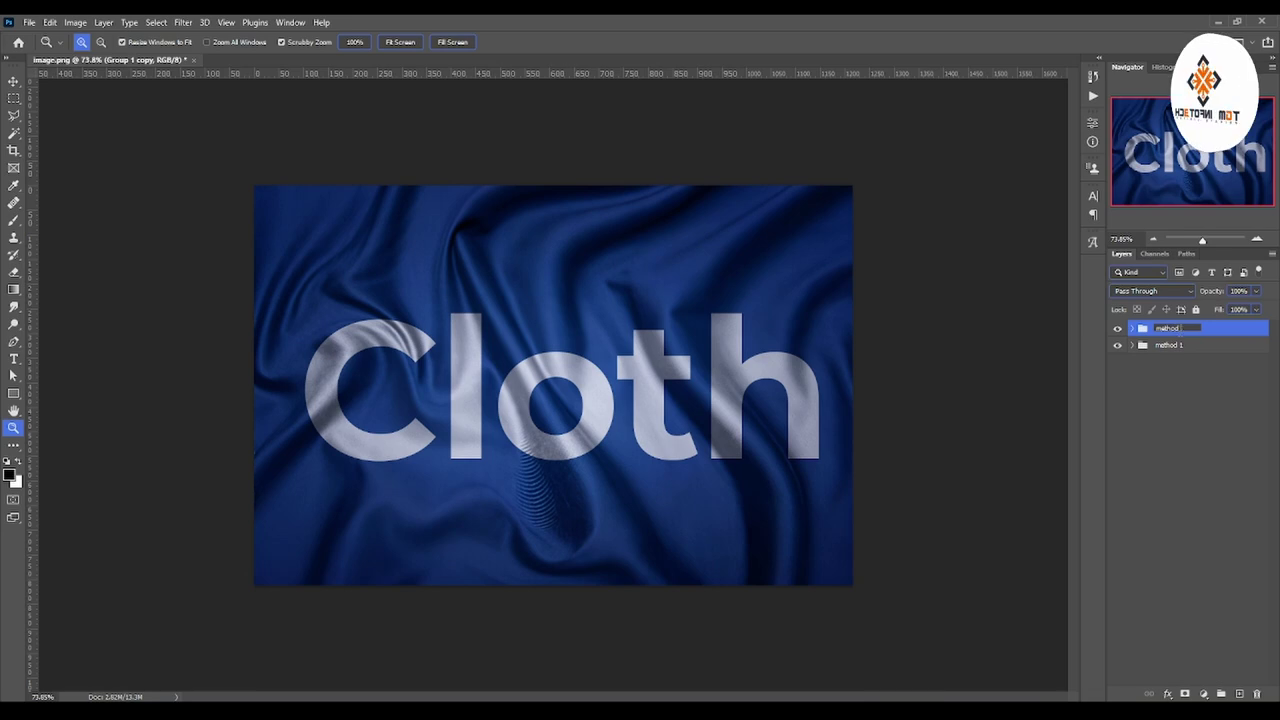
key(Return)
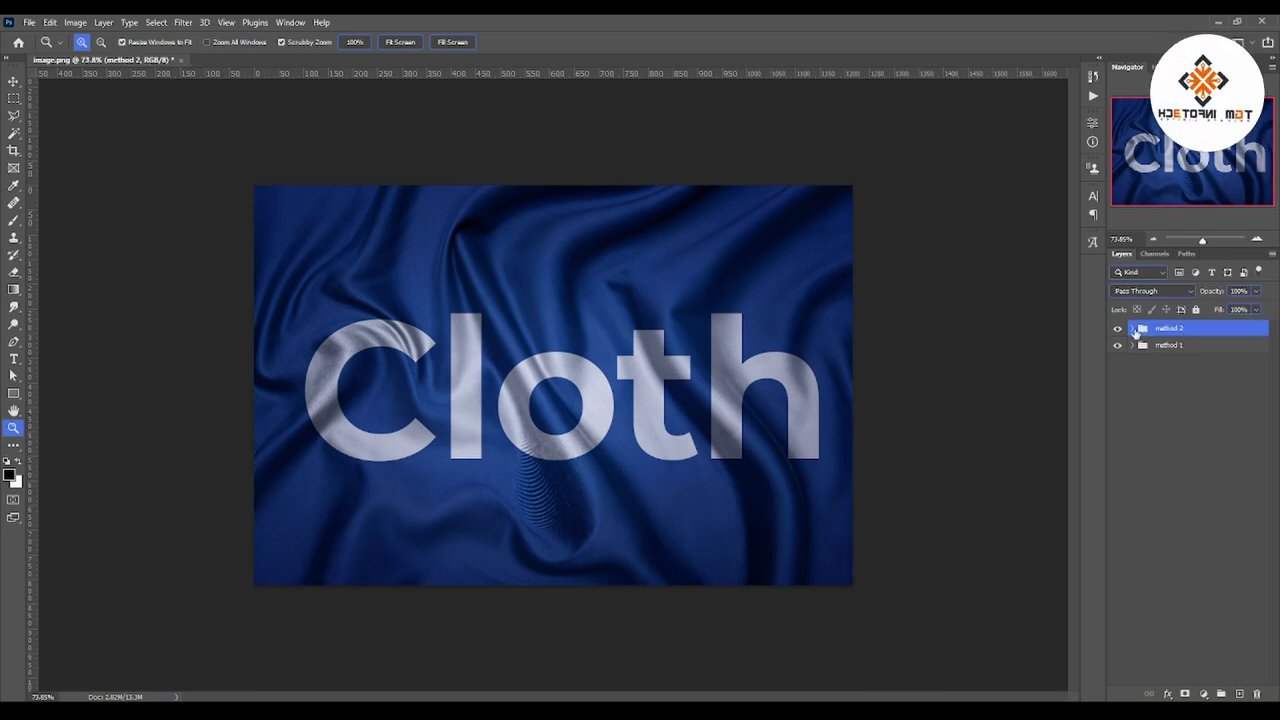
click(1133, 329)
click(1200, 348)
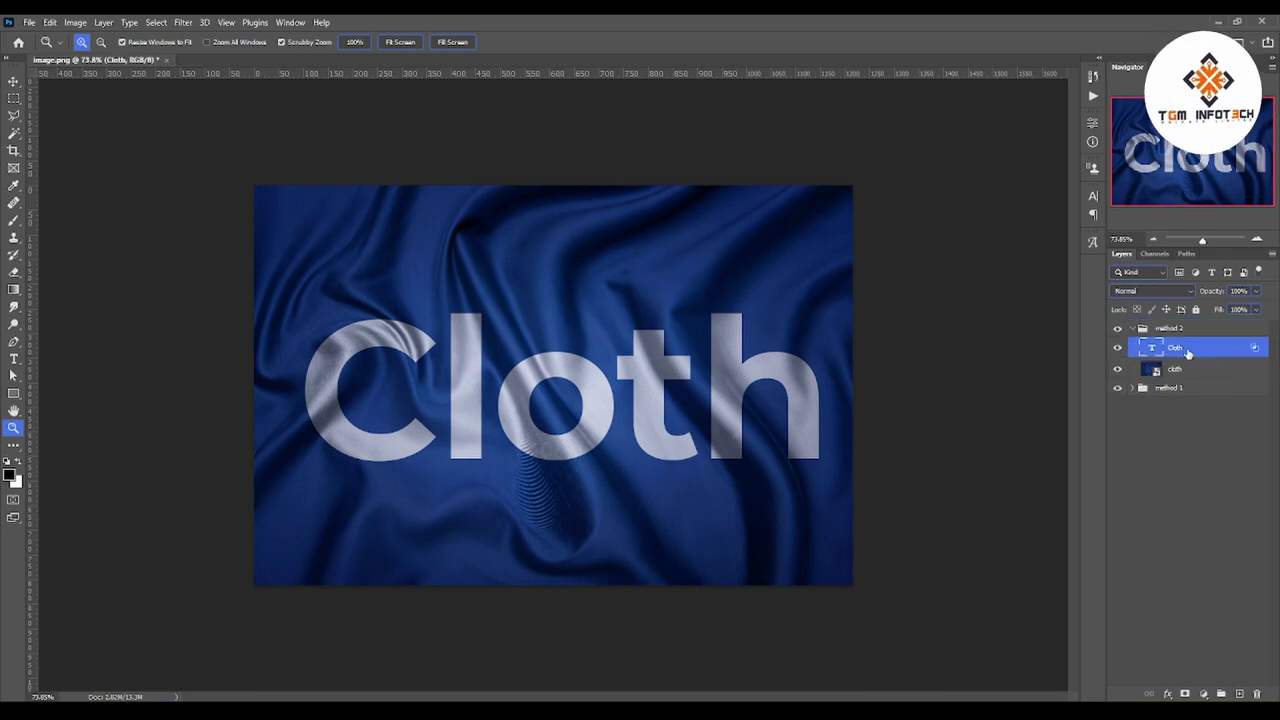
Convert the method 2 Cloth text layer into a smart object
click(1168, 693)
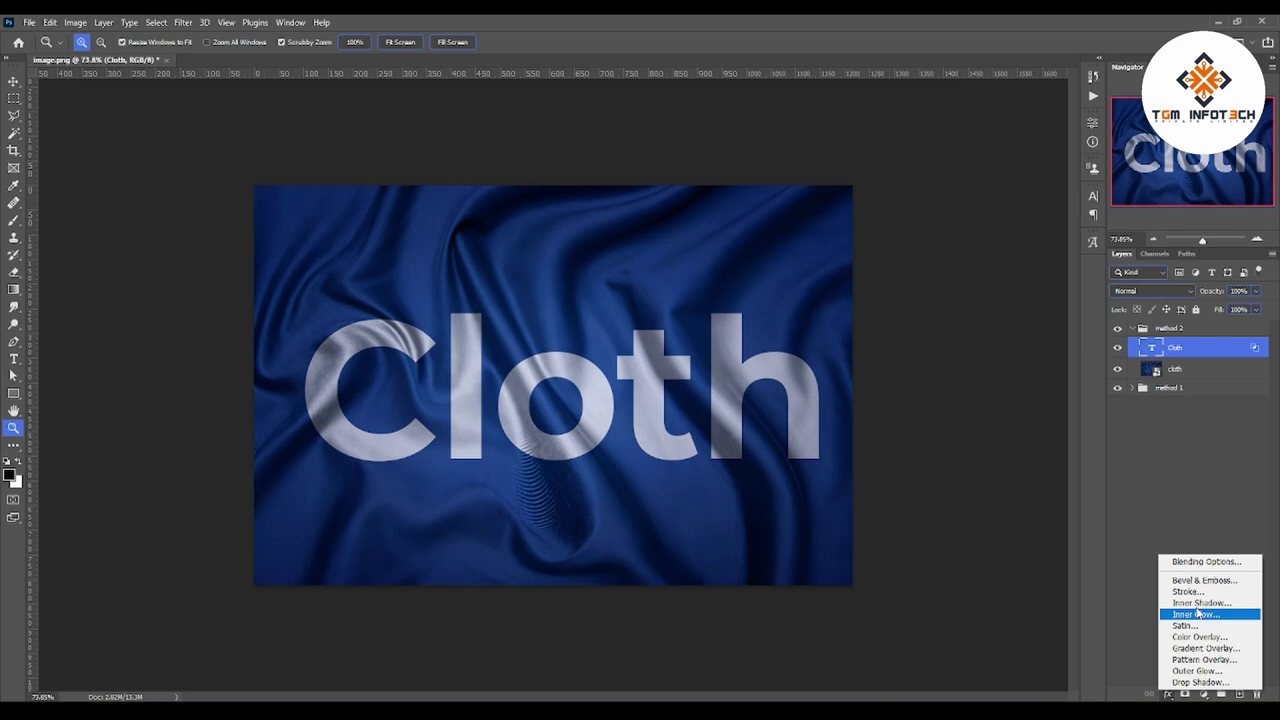
click(1200, 559)
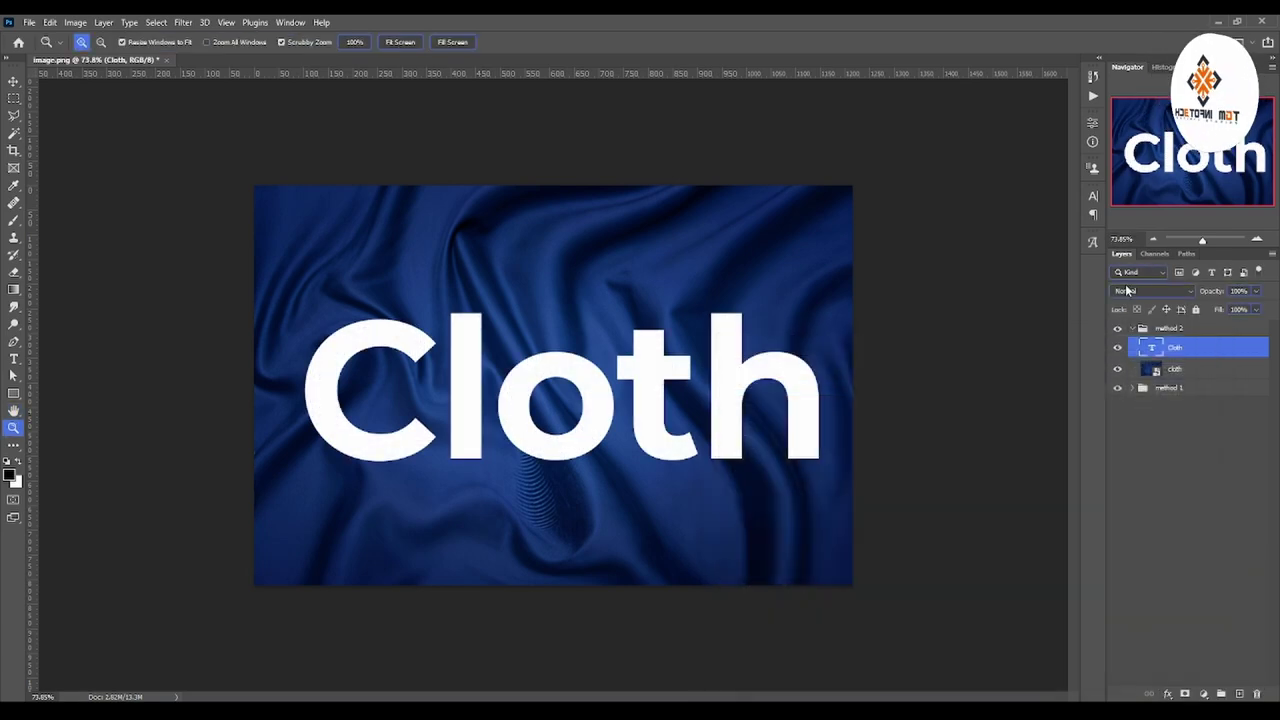
right_click(1216, 350)
click(1128, 263)
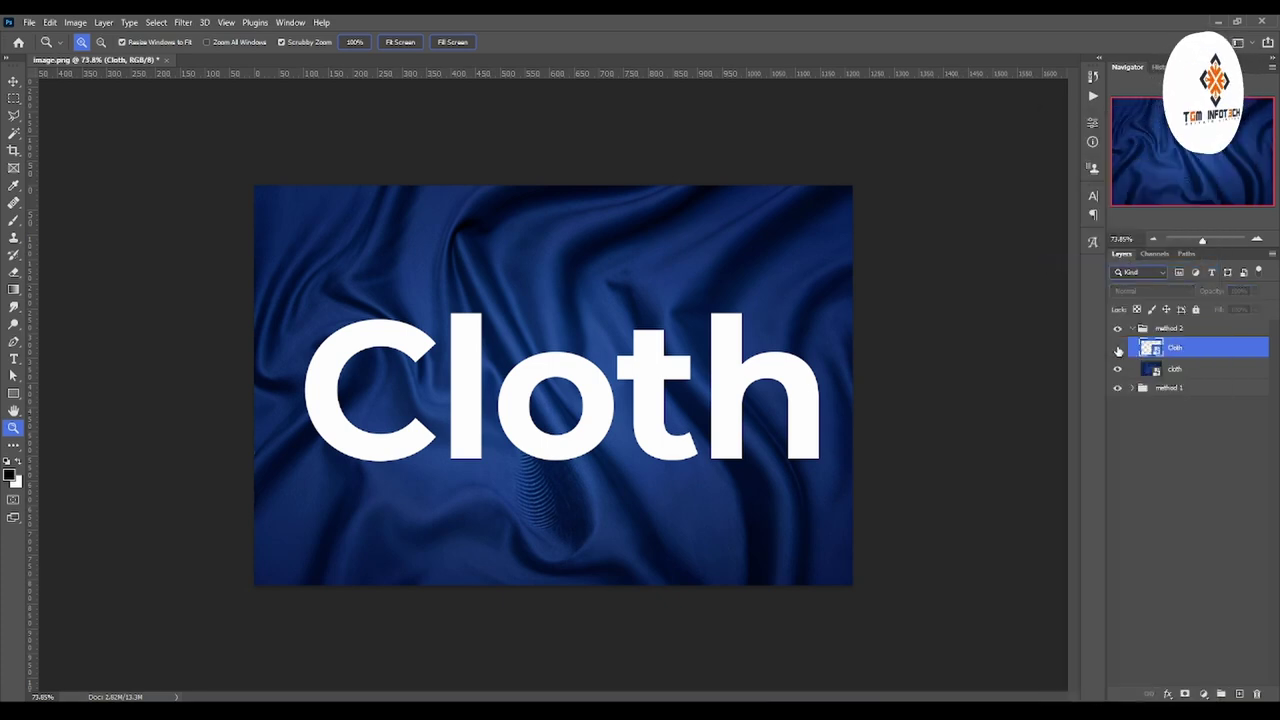
Hide the method 1 group and select the cloth photo layer
click(1118, 348)
click(1118, 348)
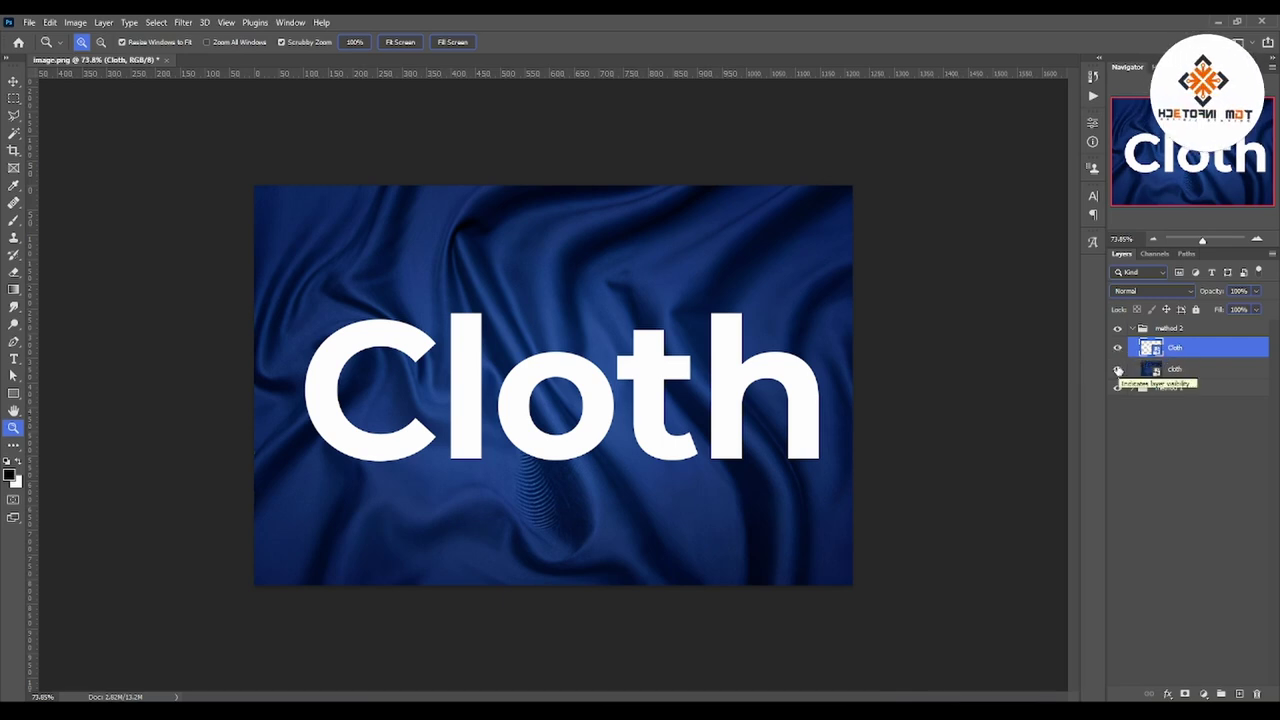
click(1118, 388)
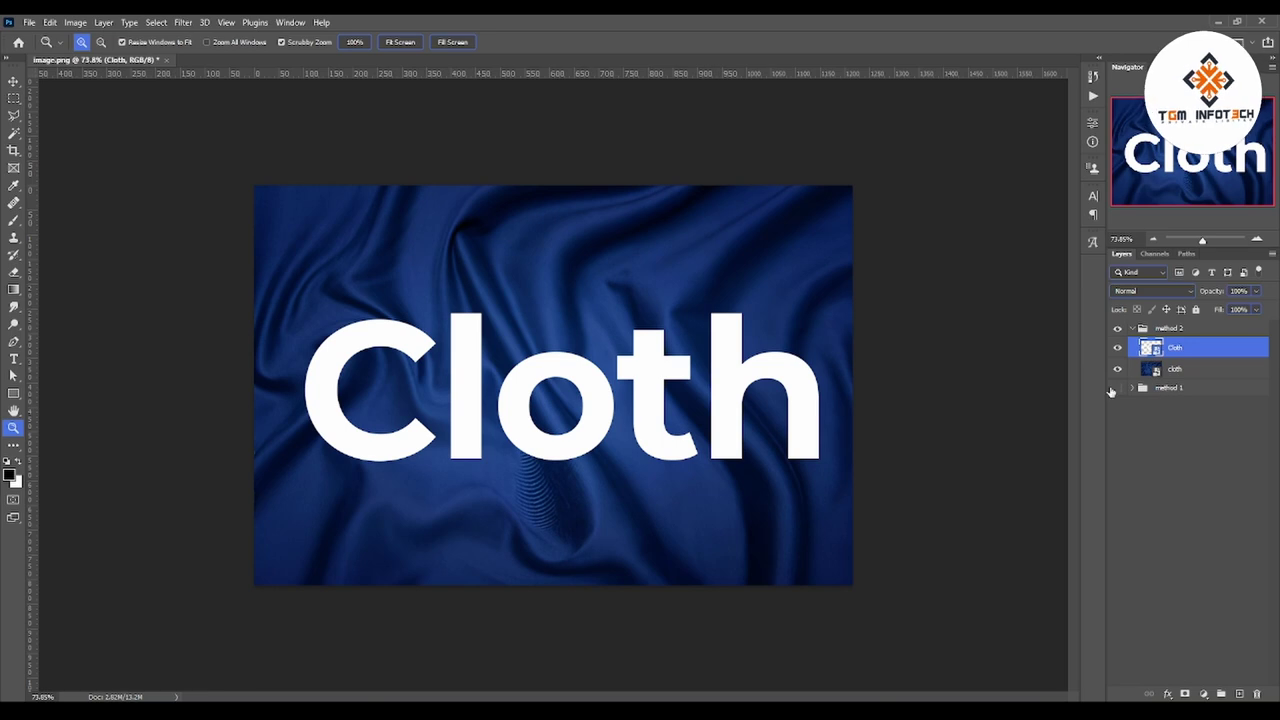
click(1201, 371)
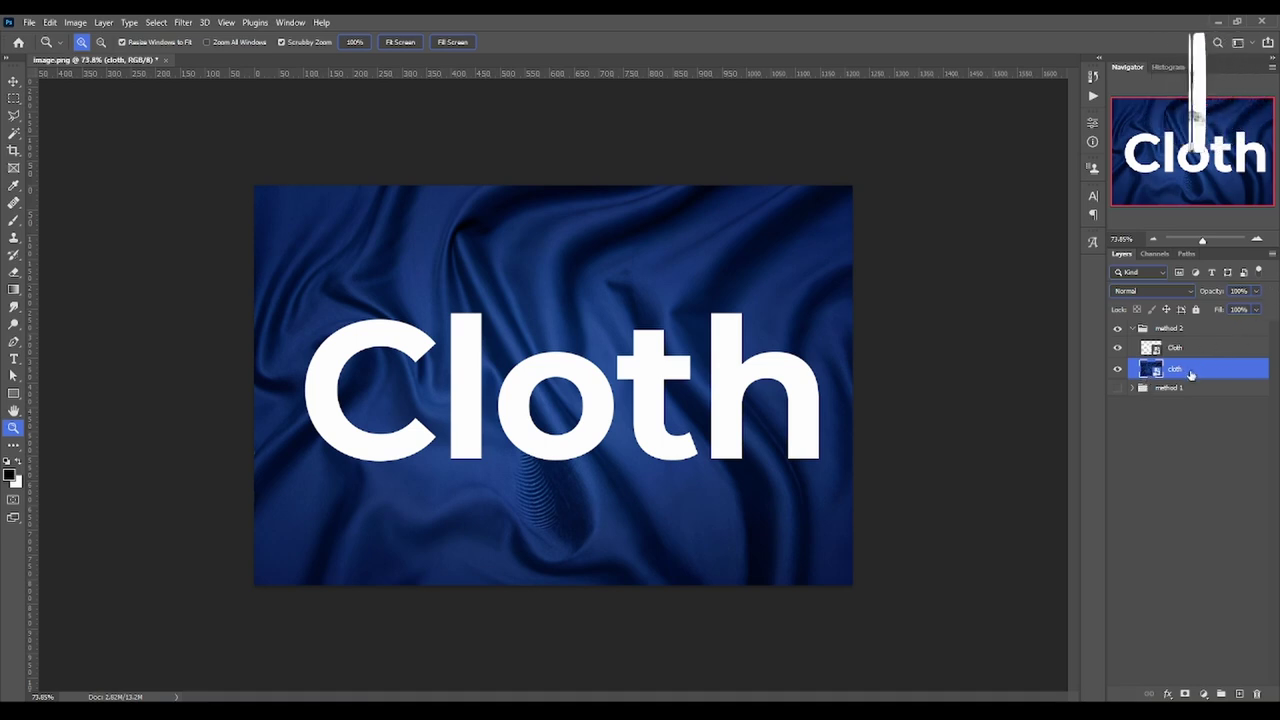
Duplicate the cloth photo layer into a new document named 'cloth_map'
click(1273, 254)
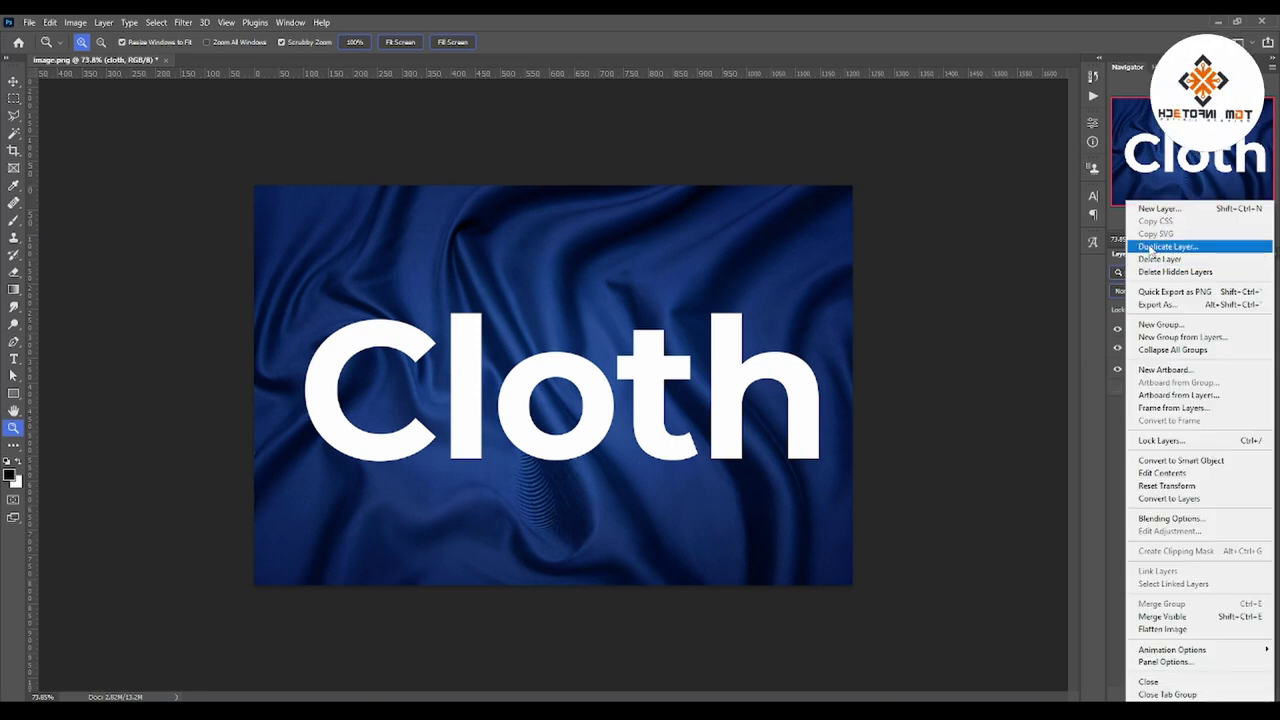
click(1152, 247)
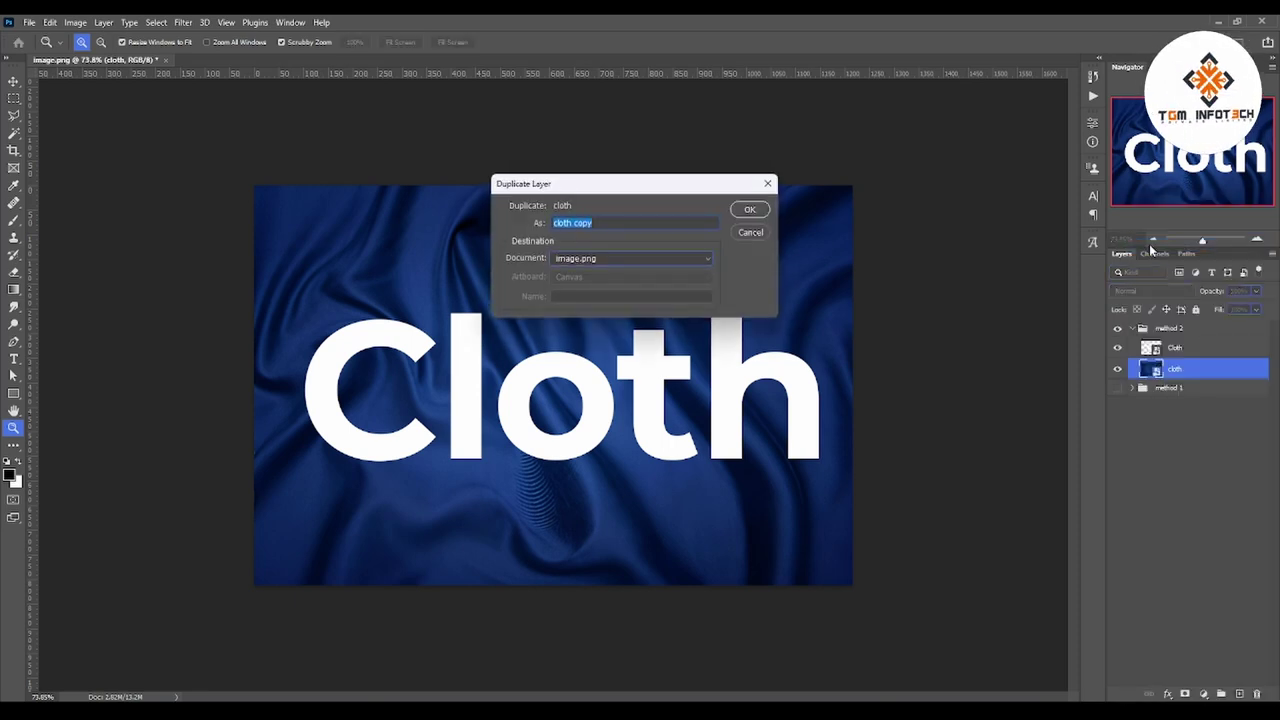
click(600, 258)
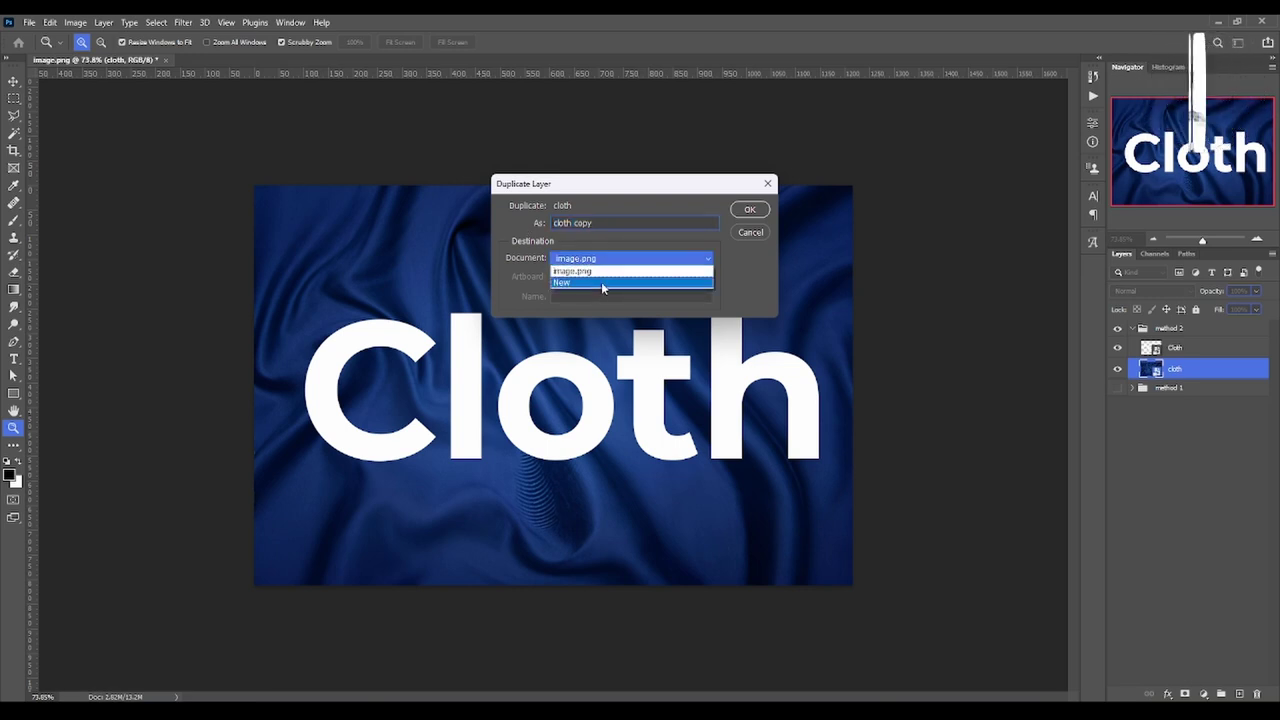
click(601, 282)
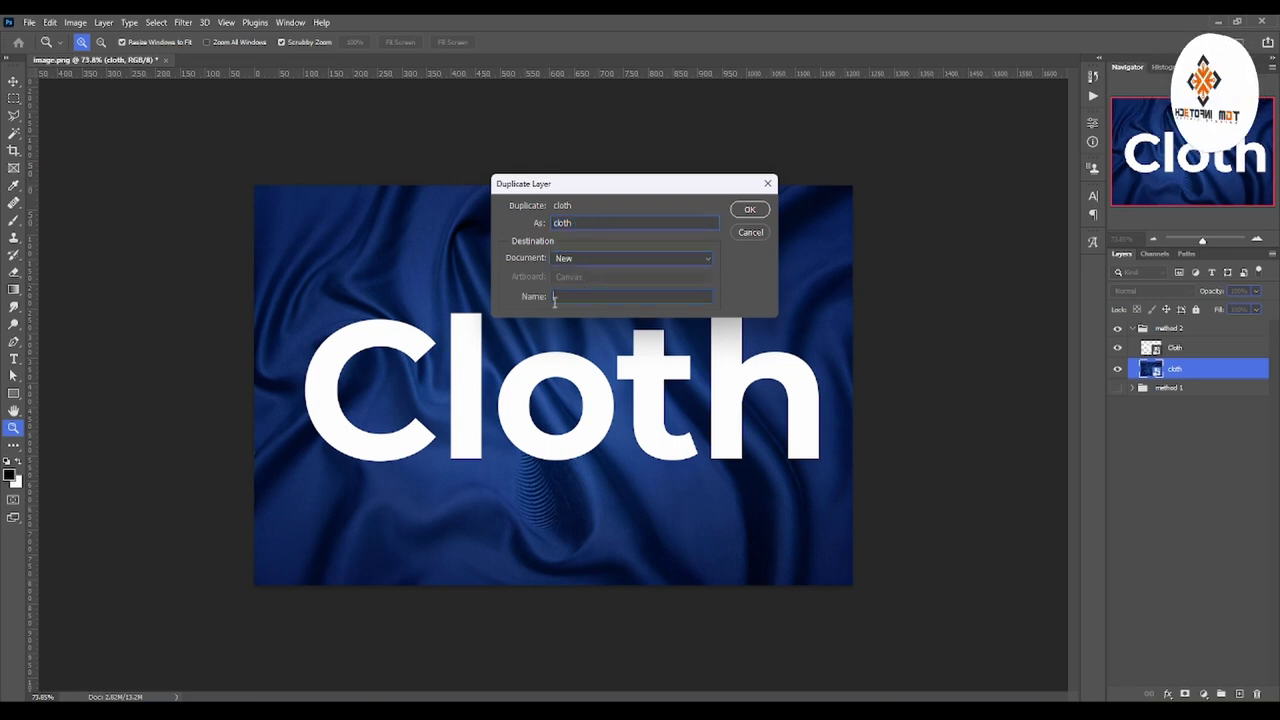
text(clot)
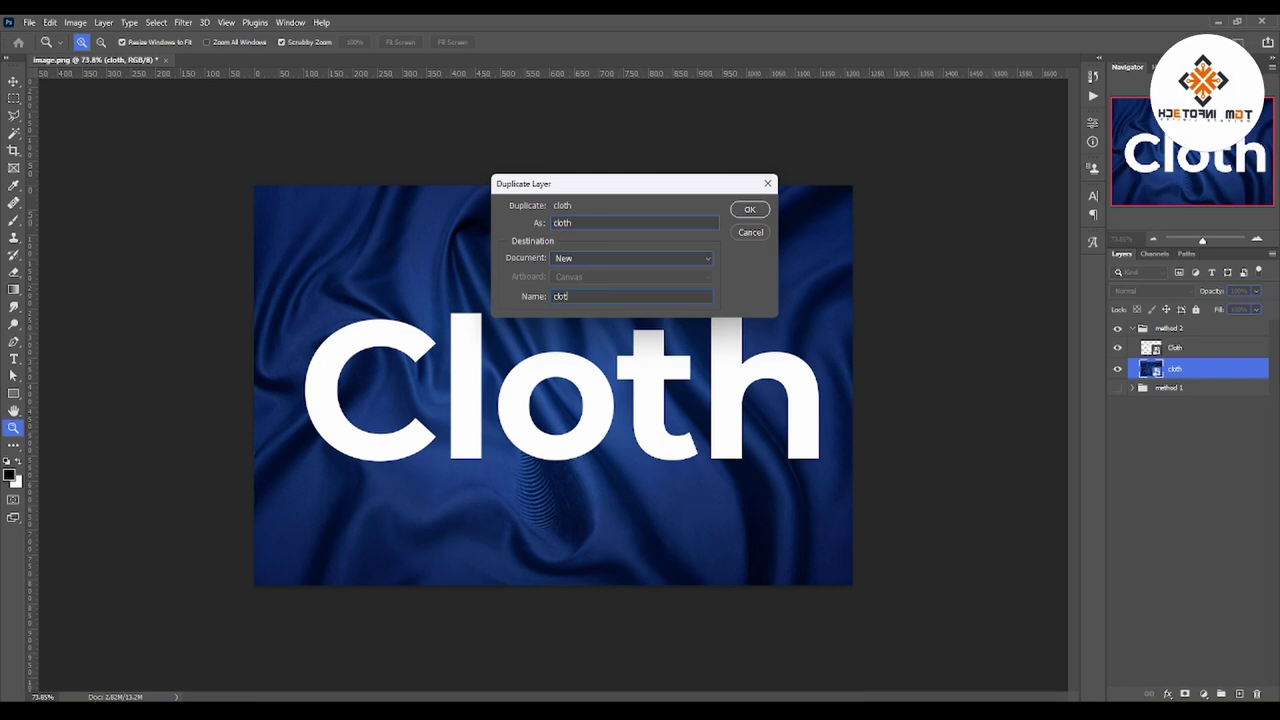
text(h_map)
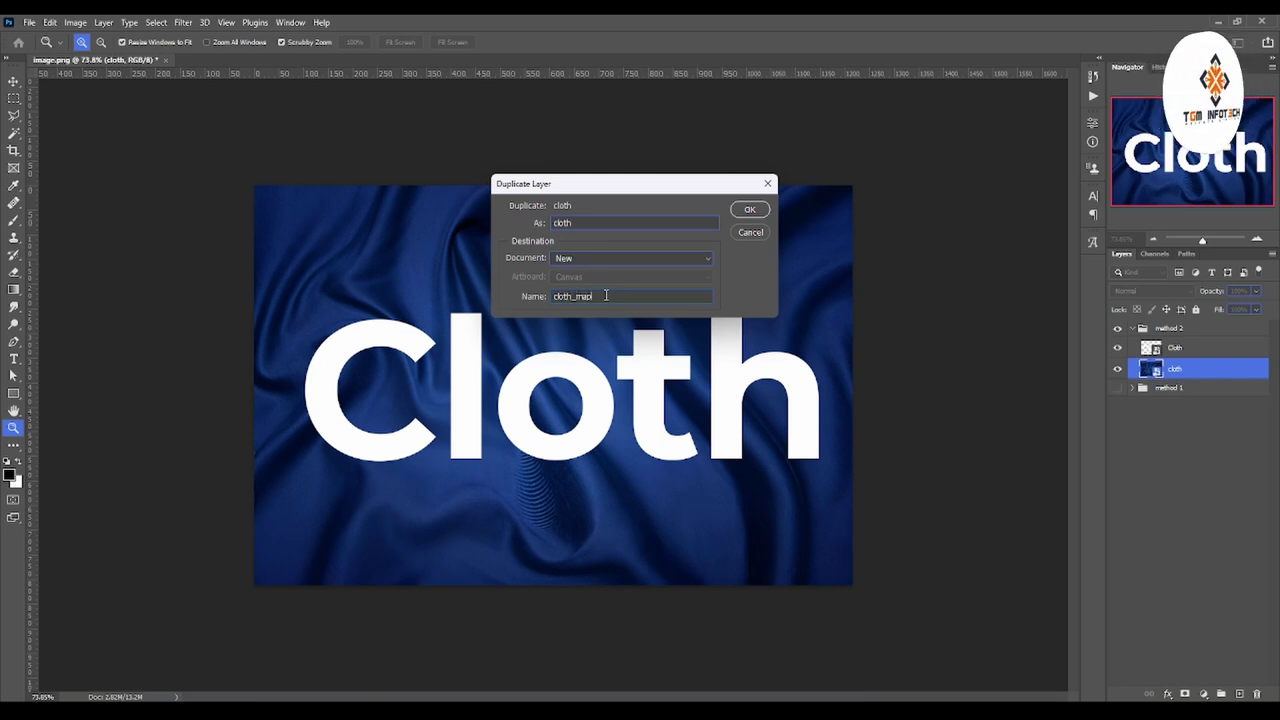
key(Return)
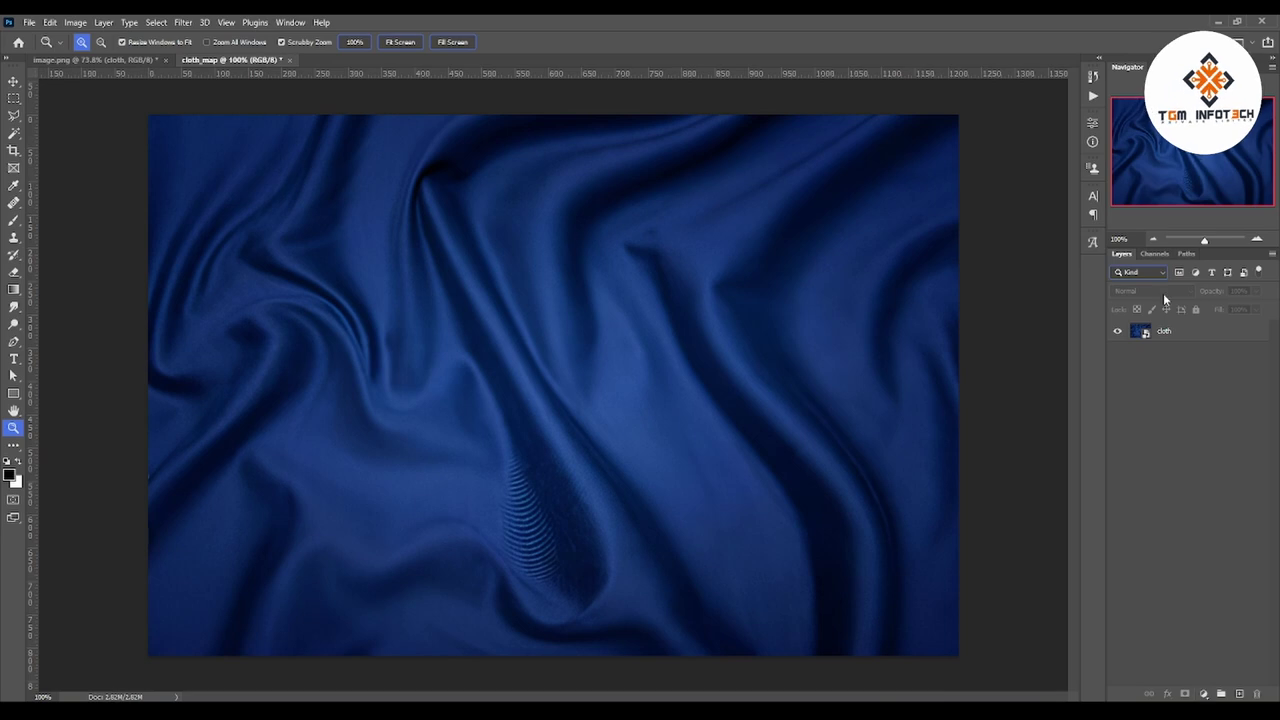
Add a Black & White adjustment layer to cloth_map and save it as cloth_map.psd
click(1203, 693)
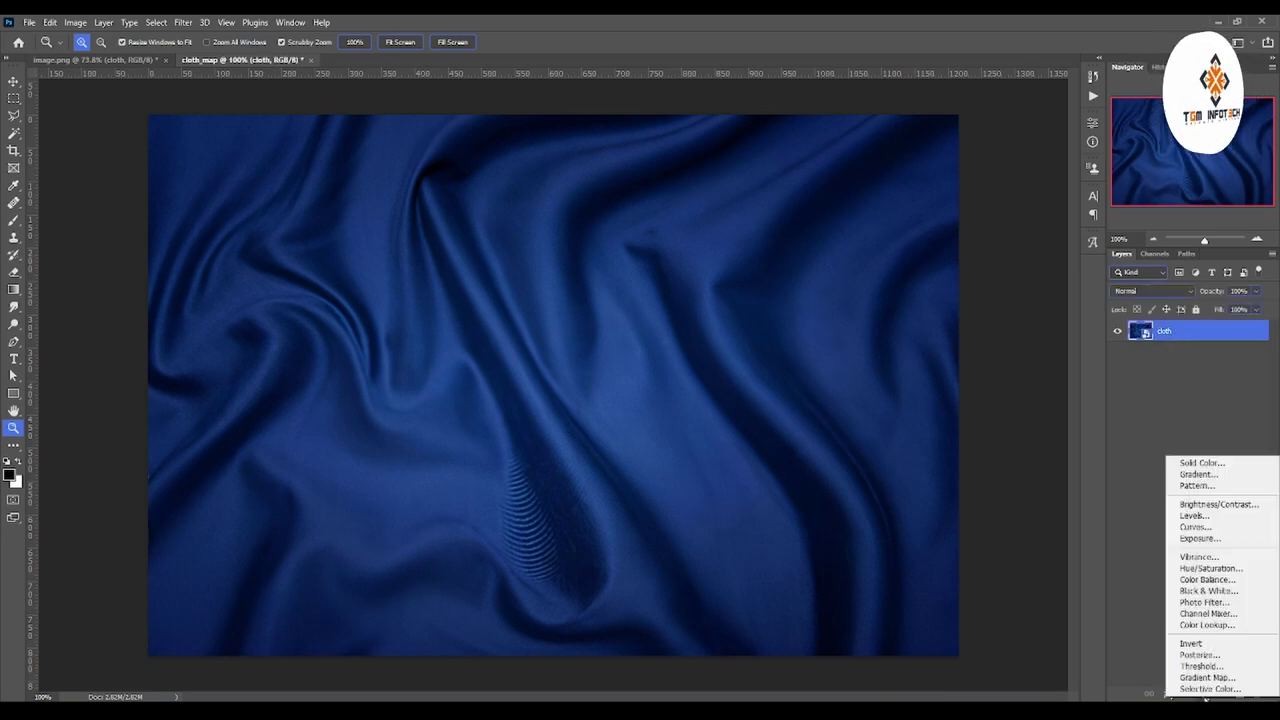
click(1216, 593)
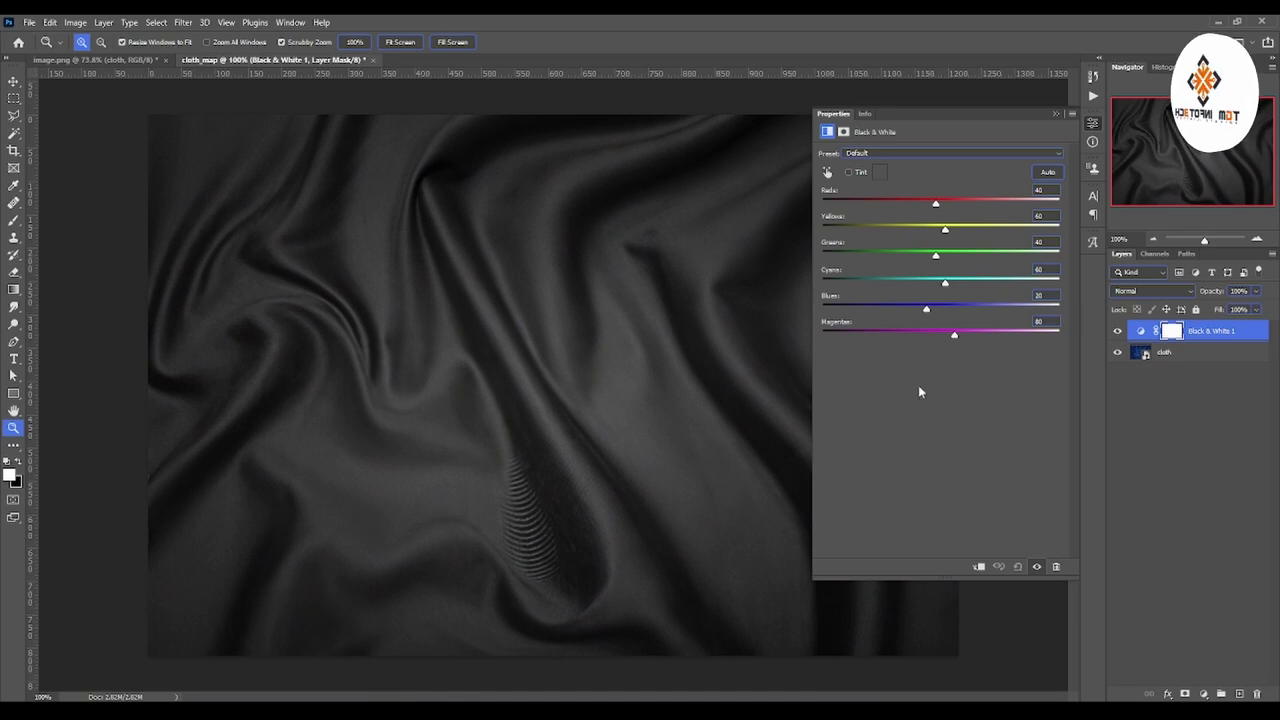
click(1154, 430)
click(1057, 114)
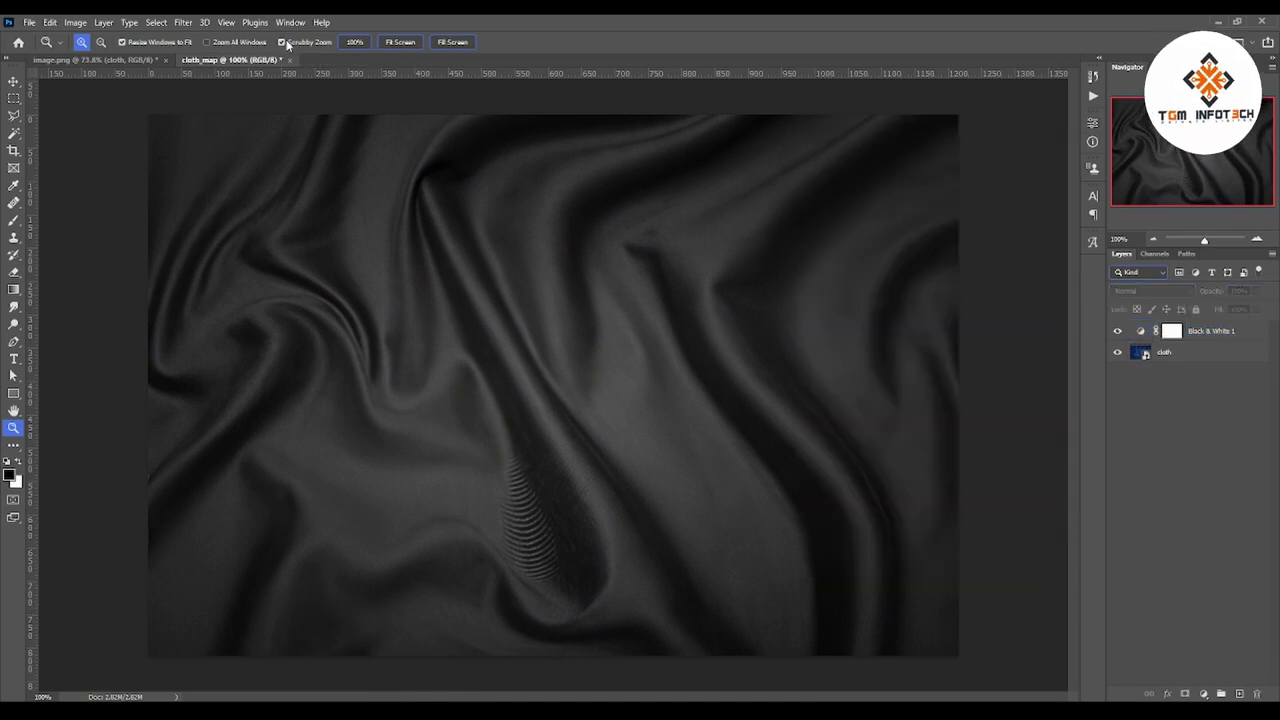
key(ctrl+shift+s)
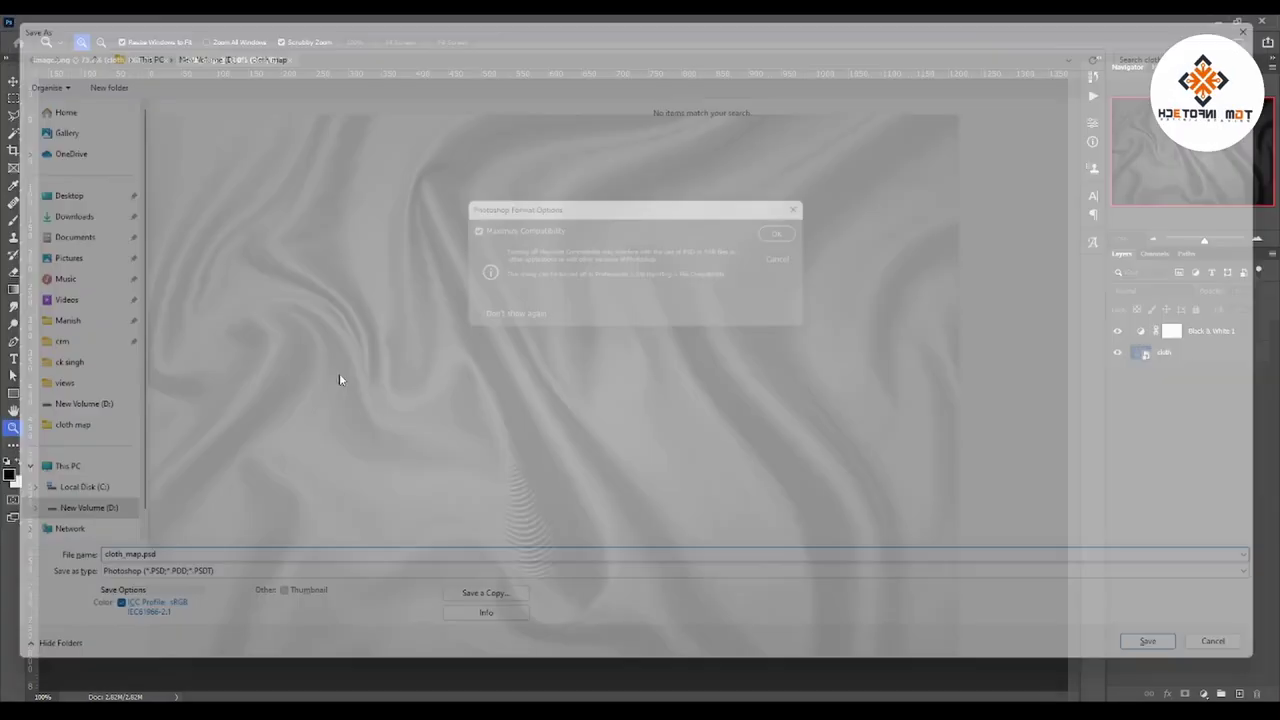
key(Return)
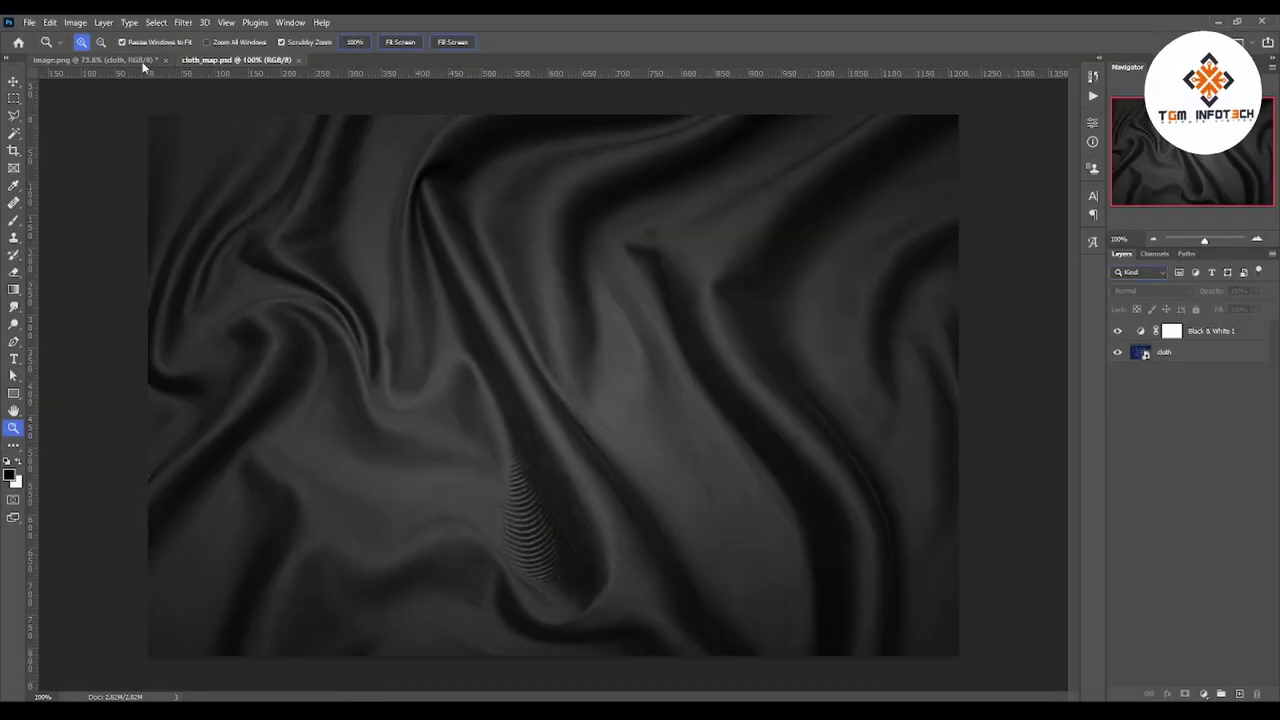
Back in image.png, select the Cloth layer and open Filter > Distort > Displace
click(143, 61)
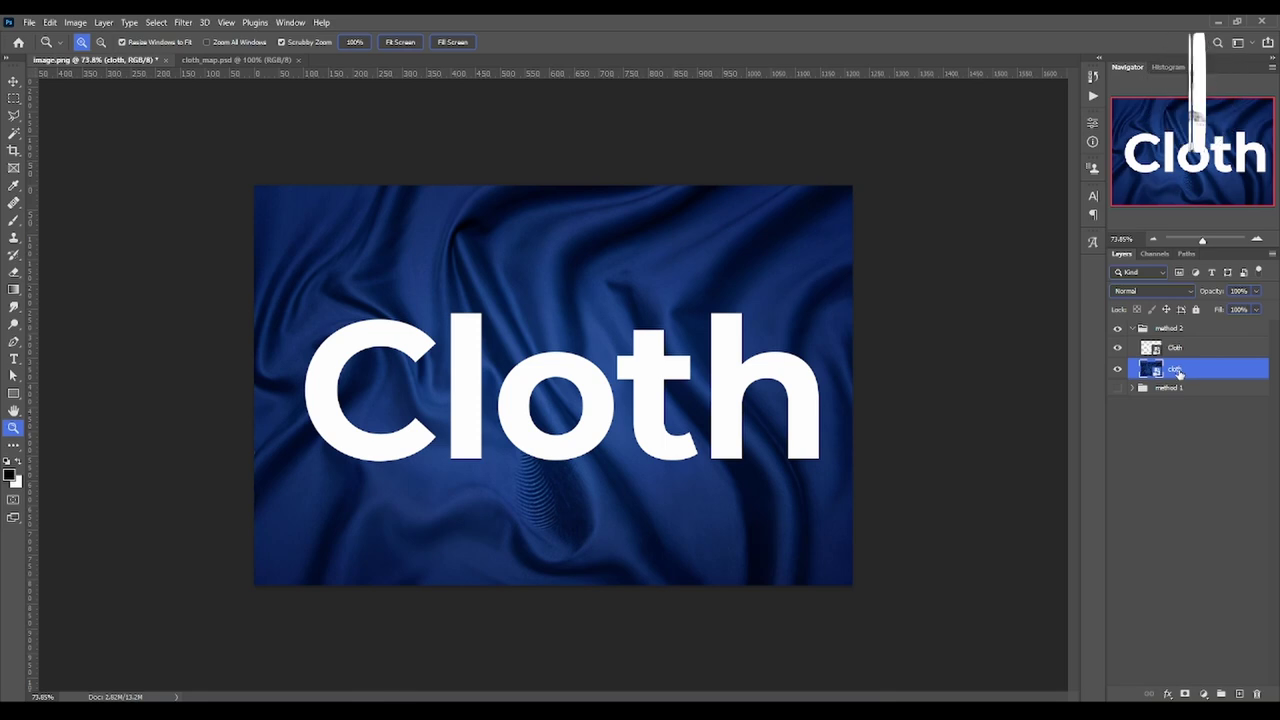
click(1197, 350)
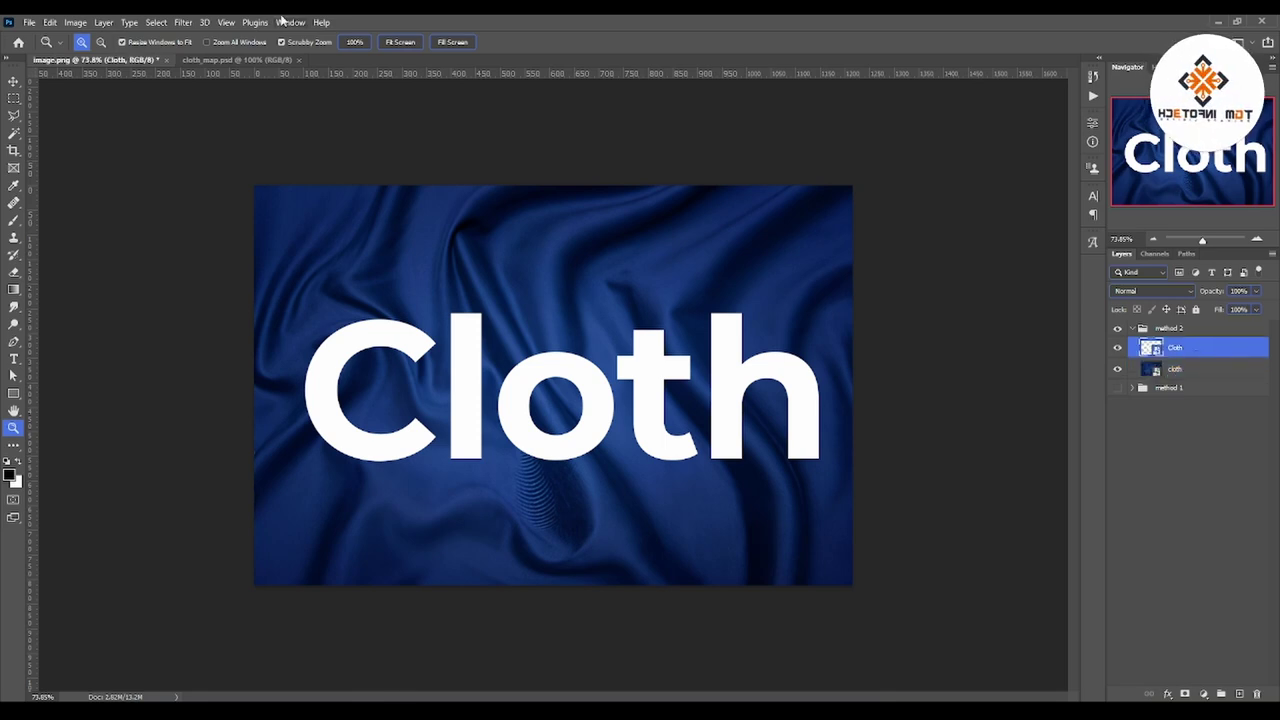
click(190, 22)
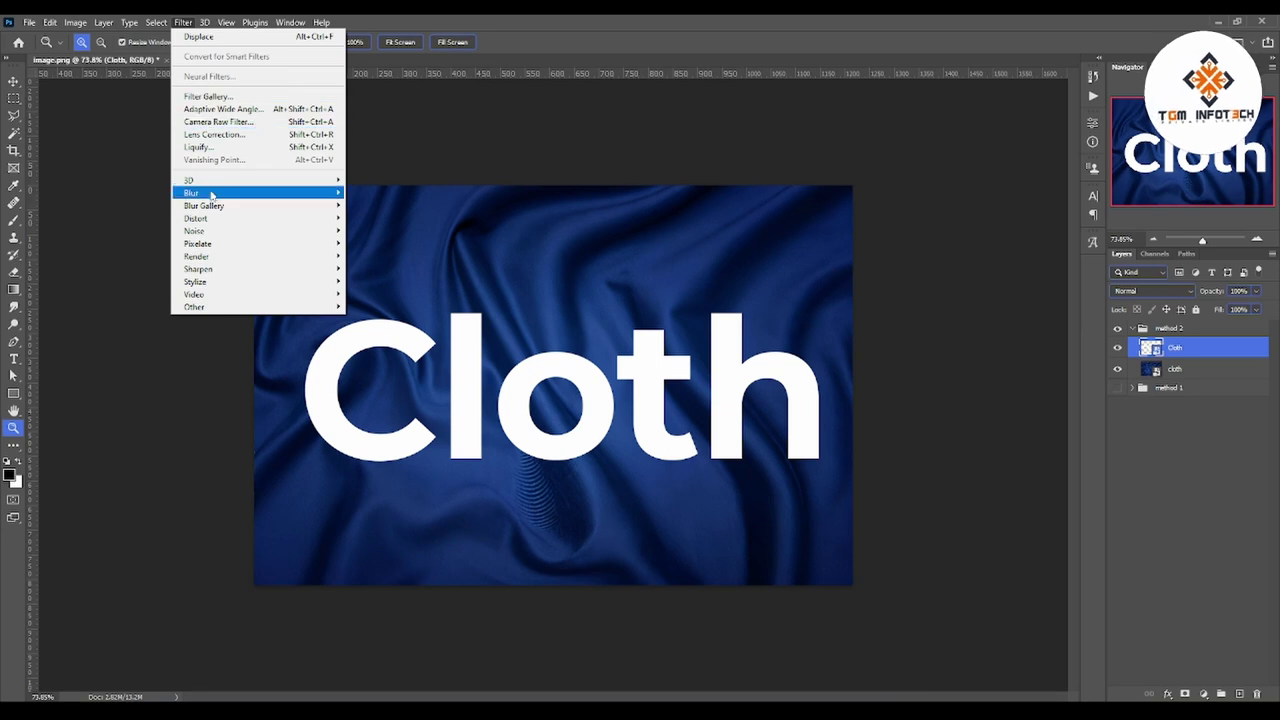
mouse_move(196, 218)
click(373, 218)
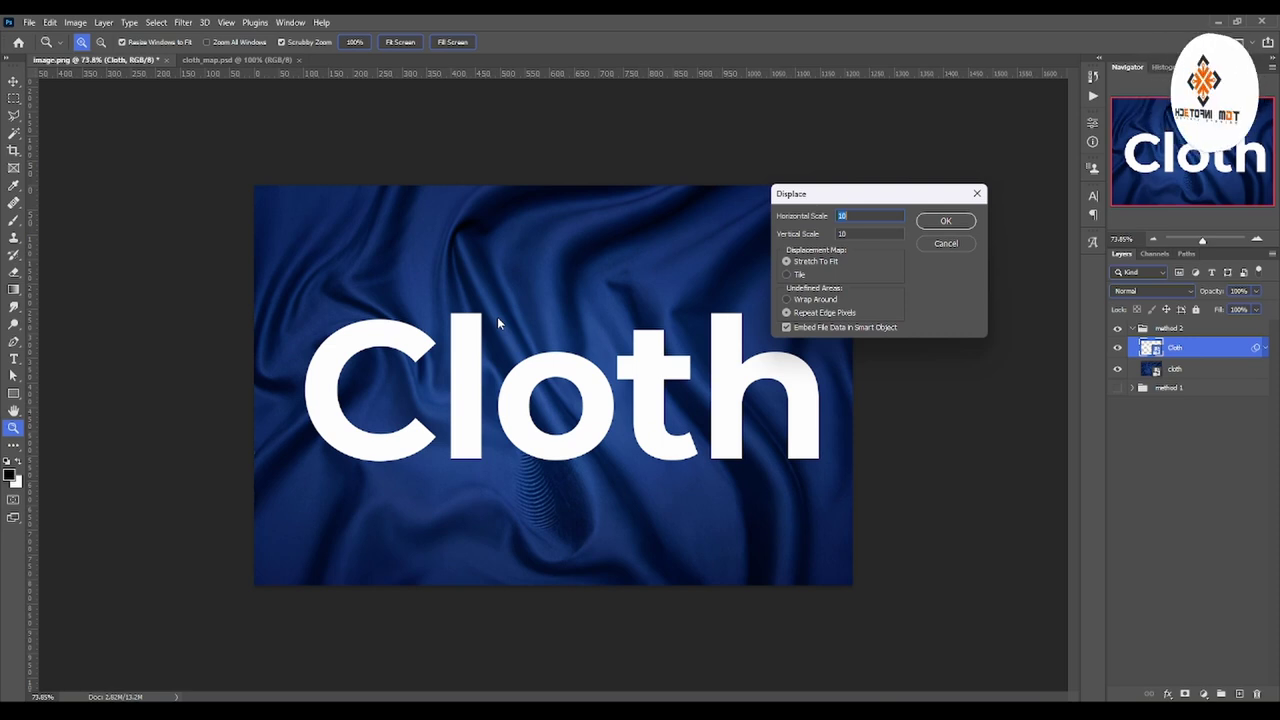
Apply Displace with horizontal and vertical scale 5, using cloth_map.psd as the map
text(5)
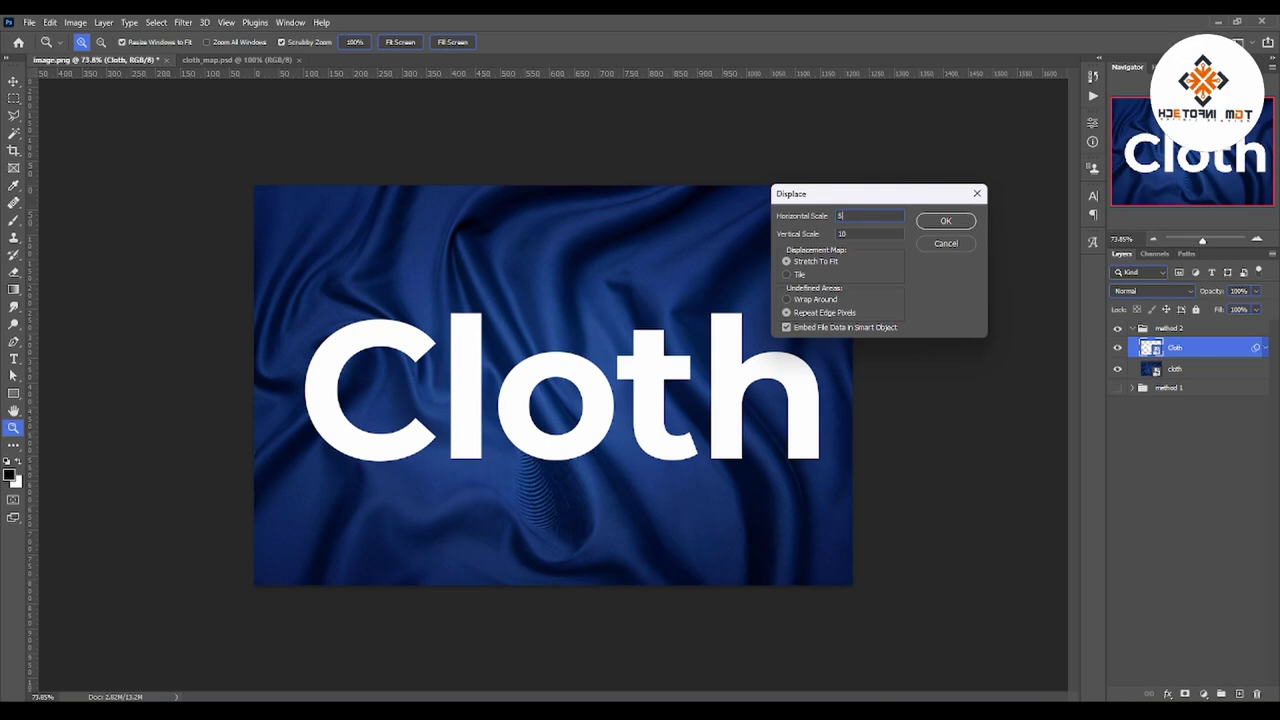
key(Tab)
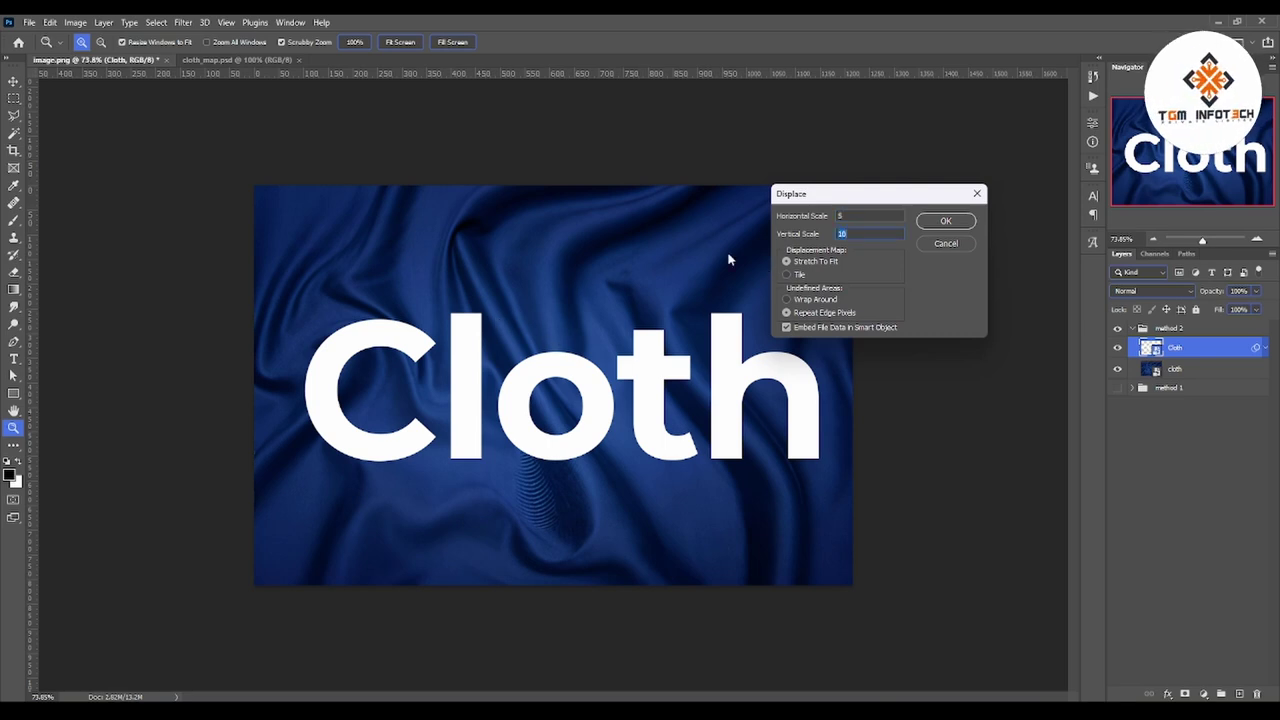
text(5)
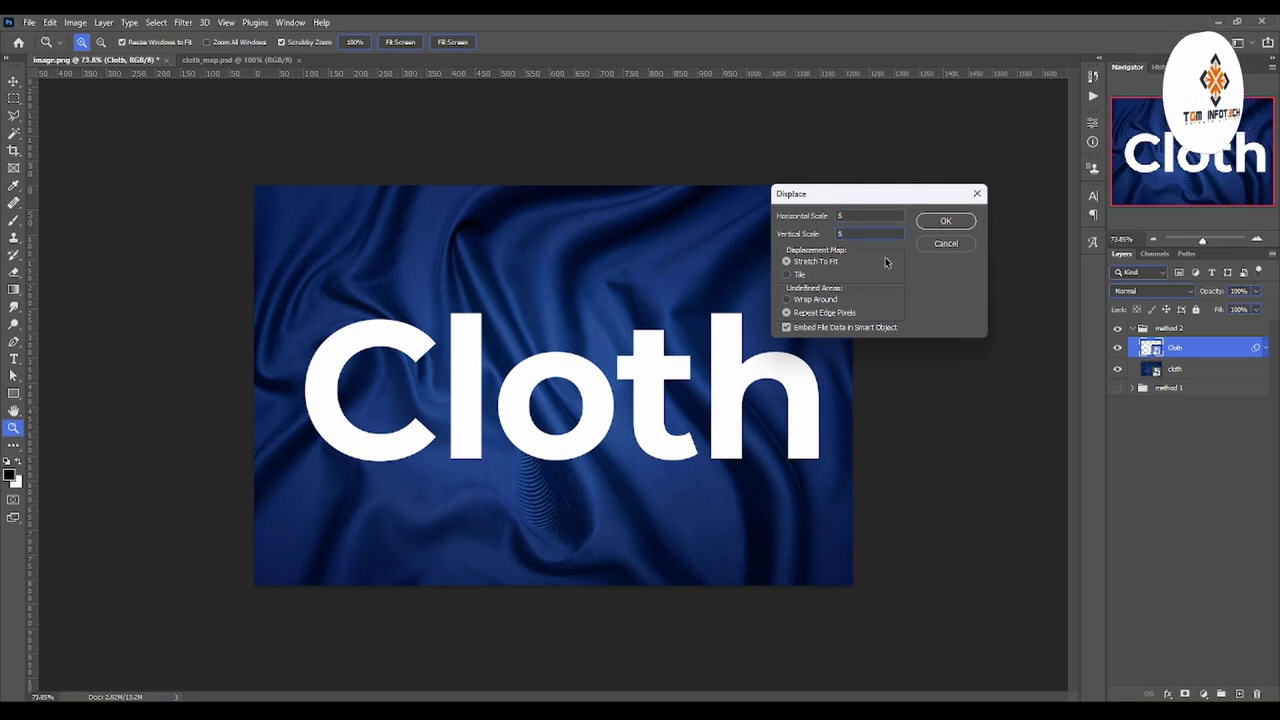
click(951, 219)
click(183, 145)
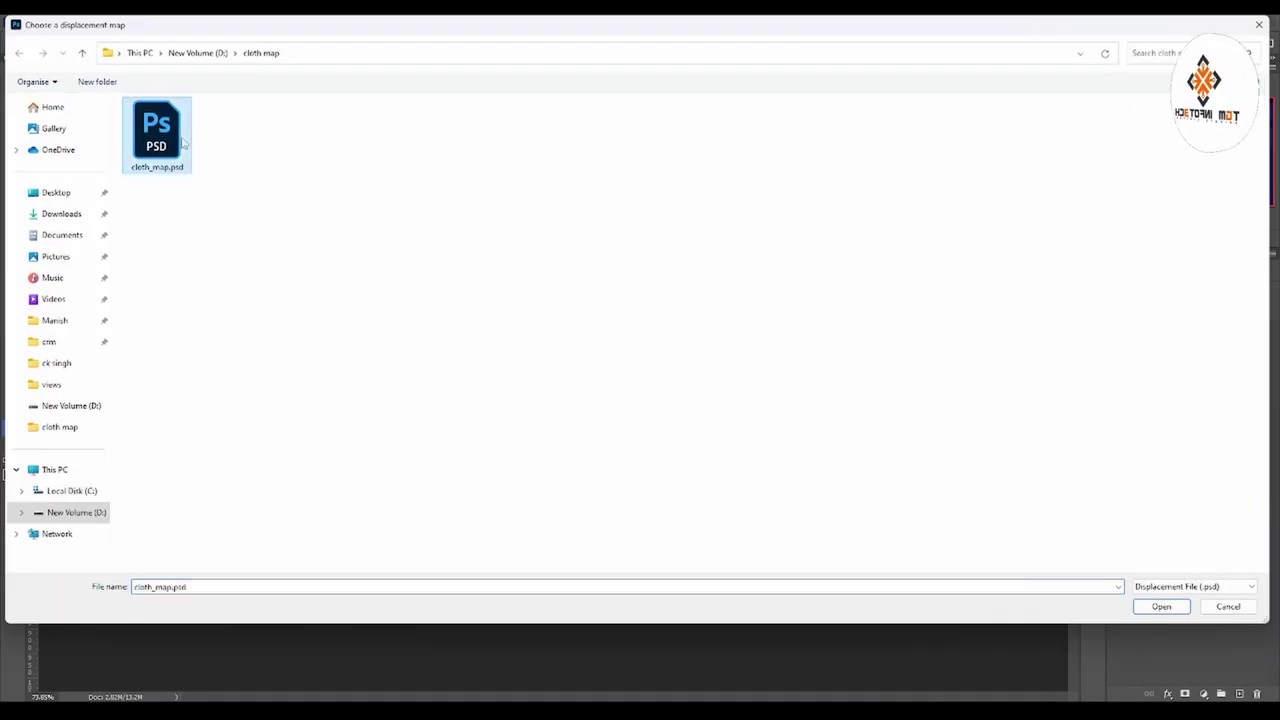
double_click(183, 145)
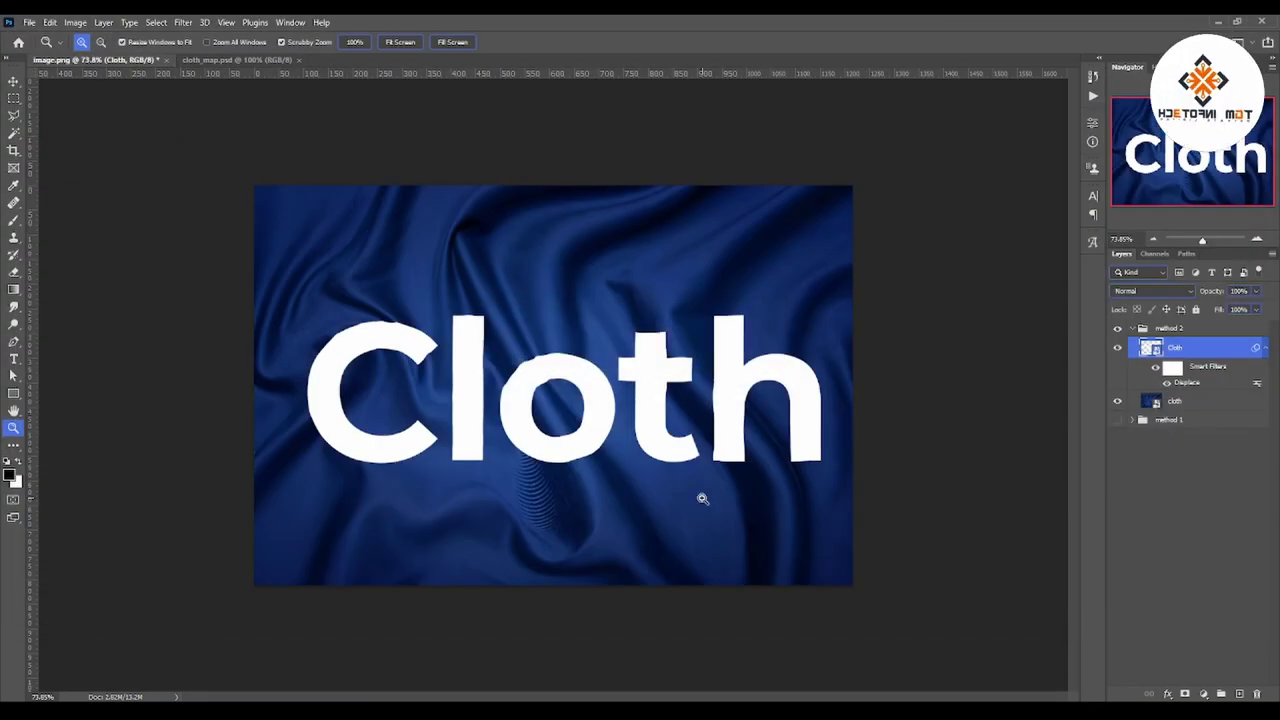
Zoom in and toggle the Displace smart filter off and on to compare the letters
mouse_move(510, 311)
mouse_down()
mouse_move(551, 346)
mouse_move(600, 337)
mouse_up()
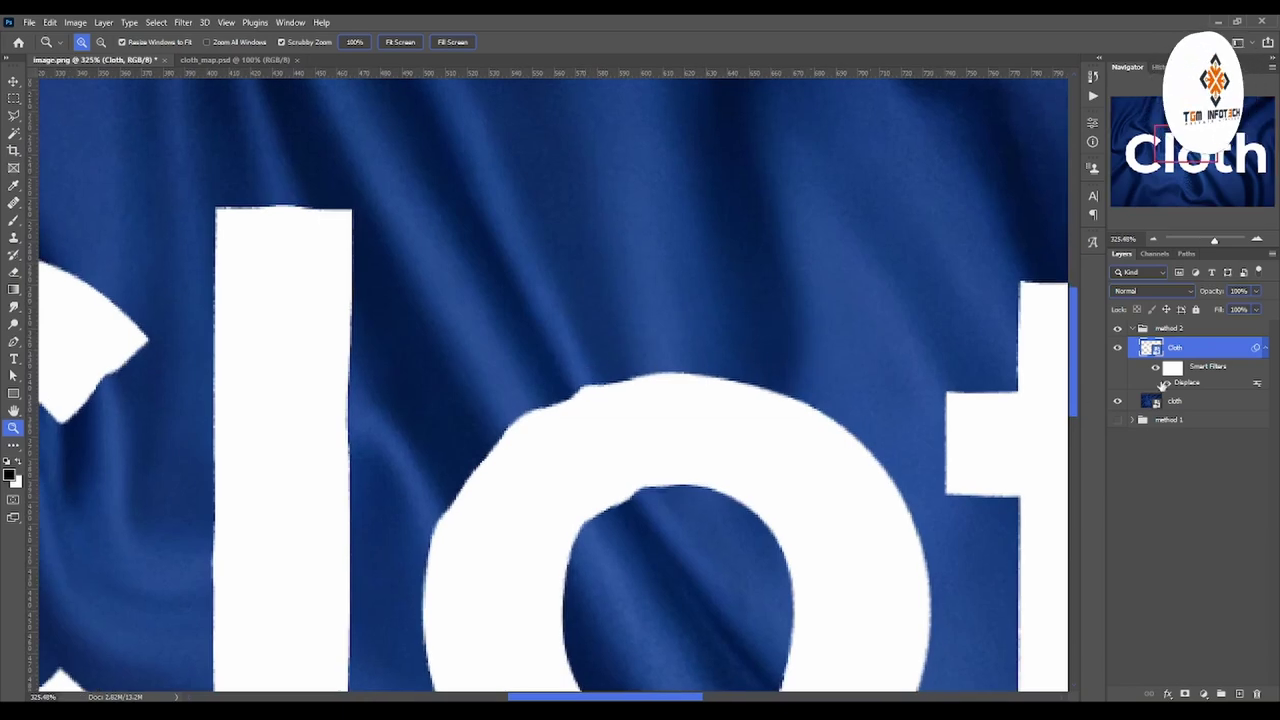
click(1166, 384)
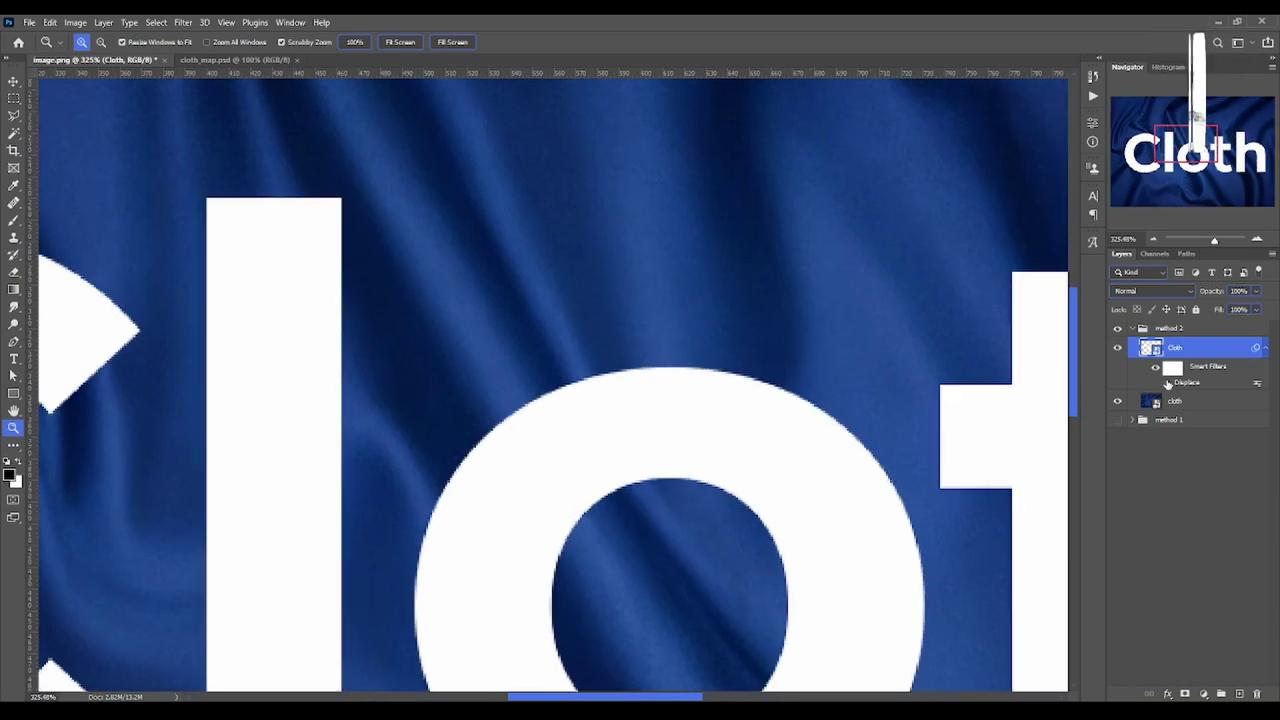
click(1166, 384)
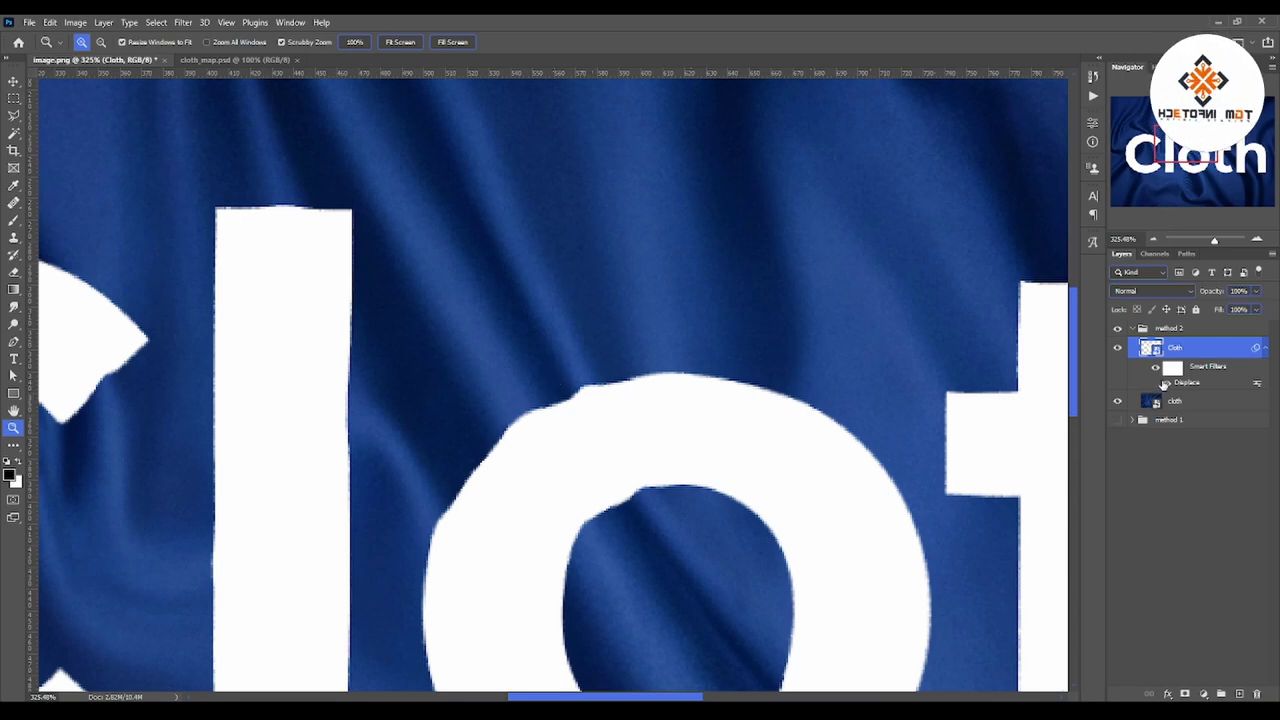
click(1166, 384)
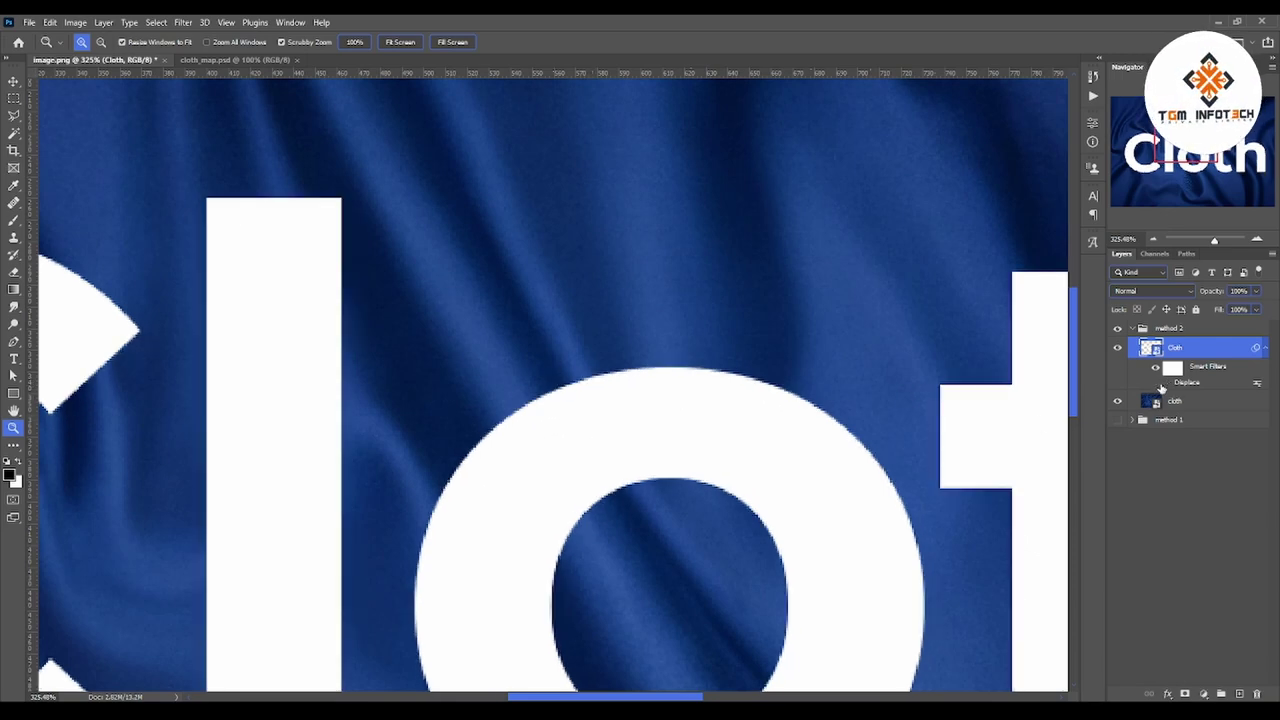
click(1166, 383)
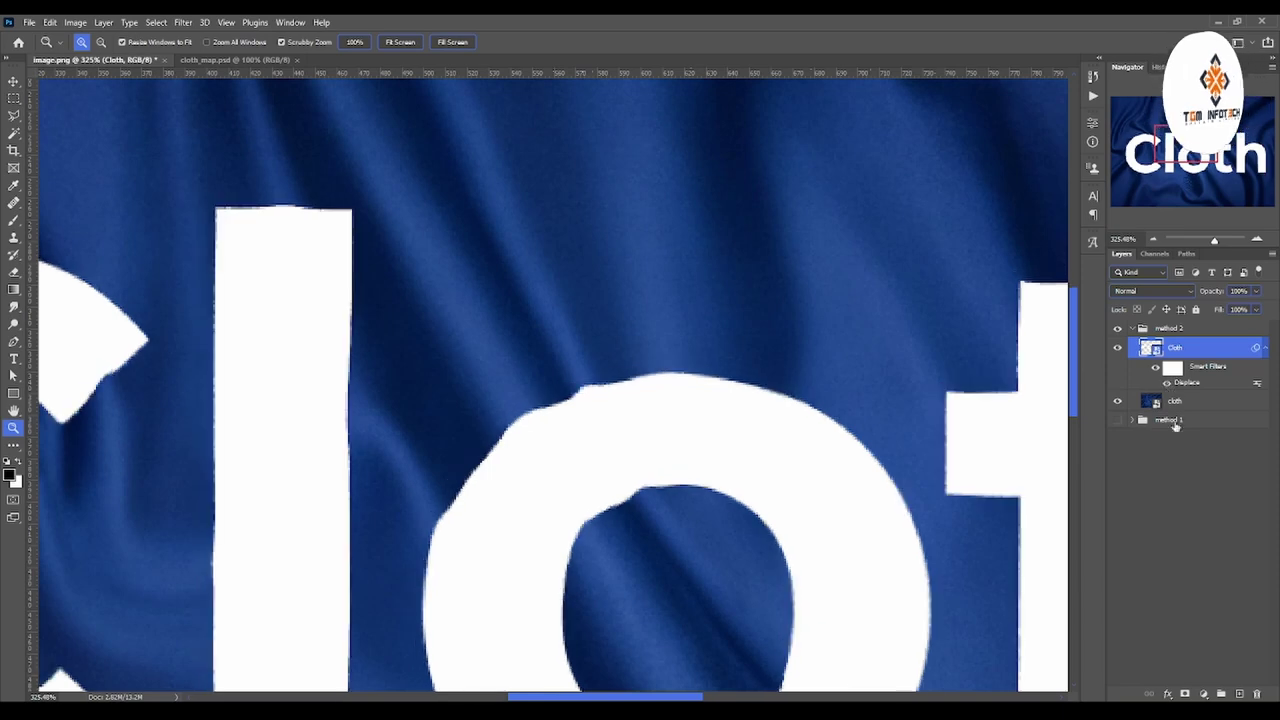
click(1167, 694)
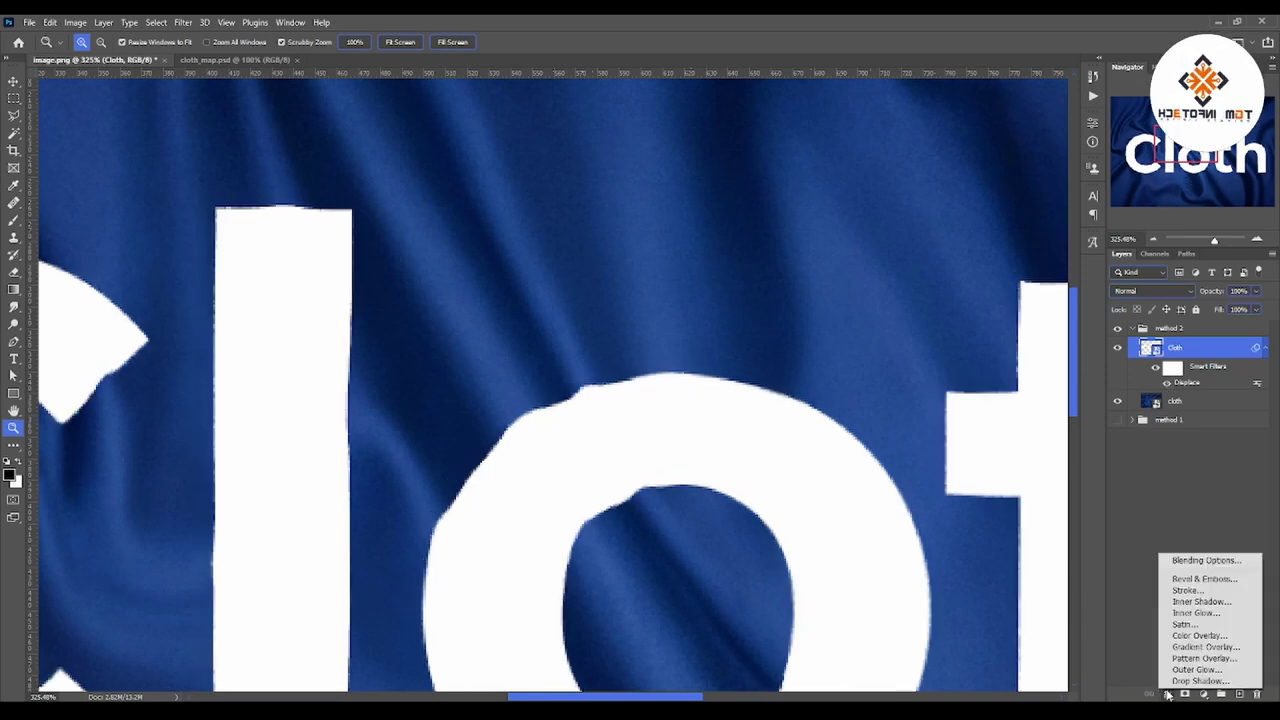
Split the Underlying Layer black Blend If slider at 84, then fit the image on screen
click(1195, 560)
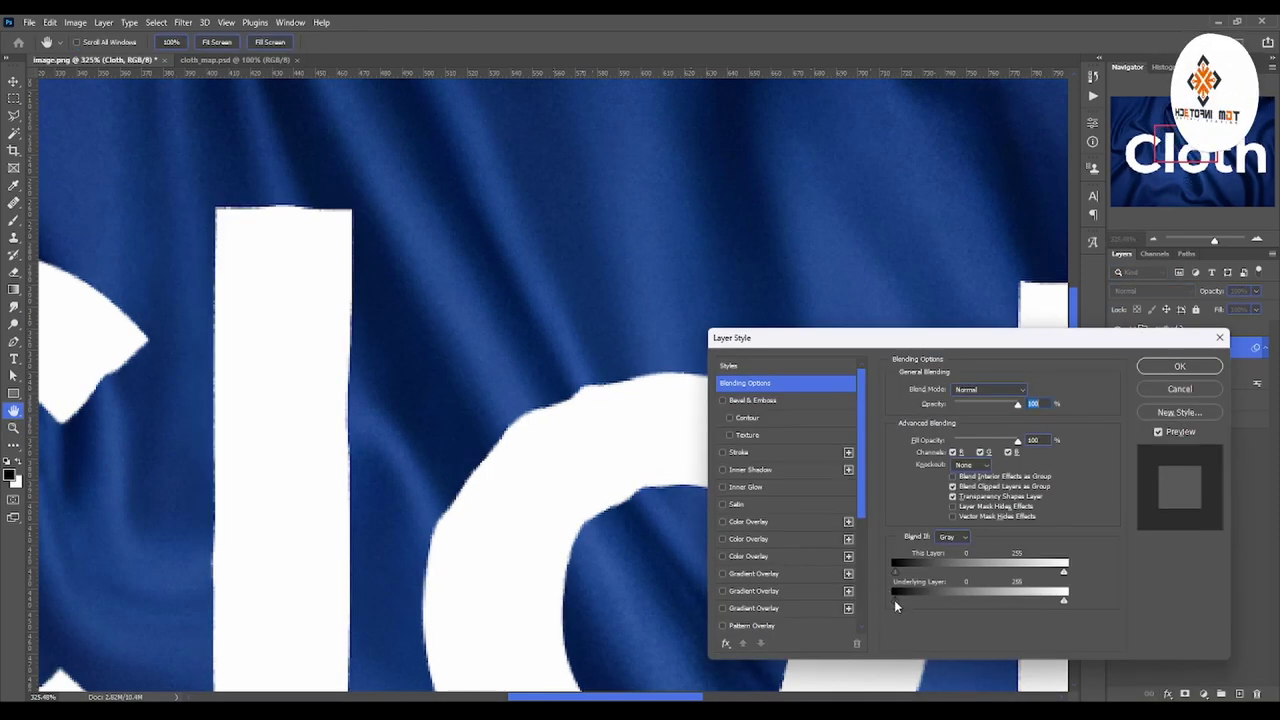
drag(894, 600, 950, 598)
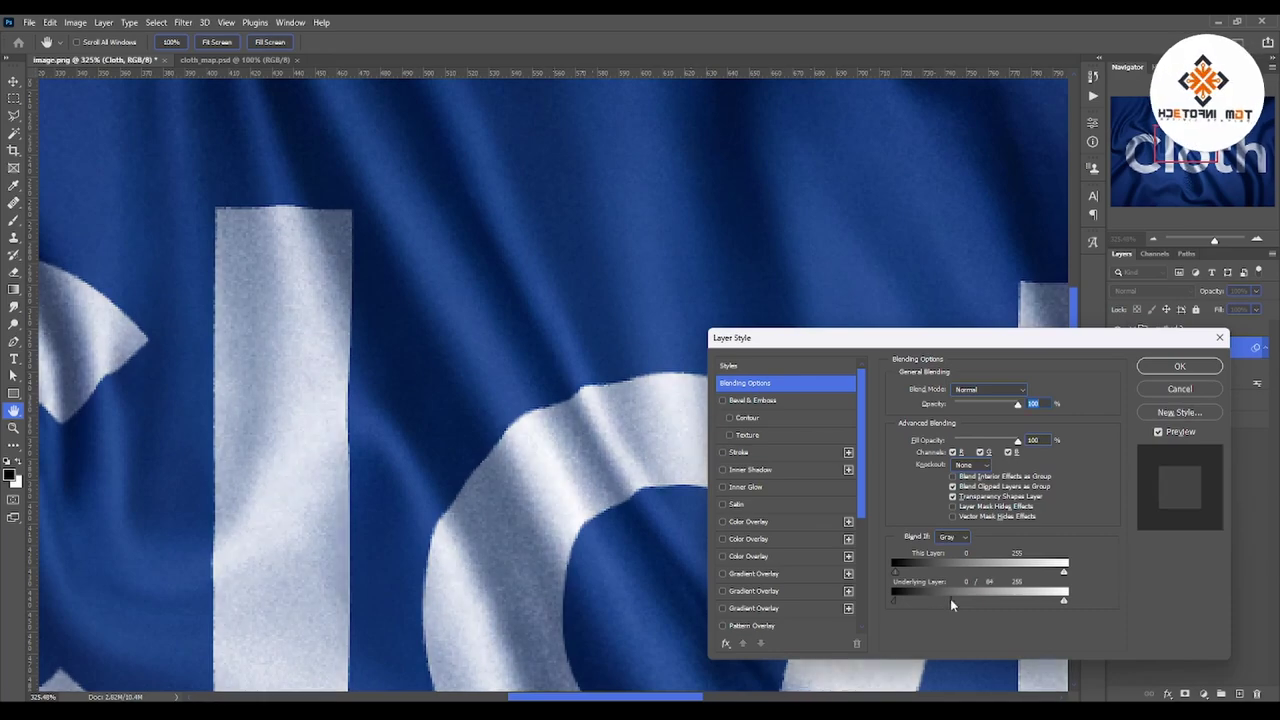
key(Return)
key(z)
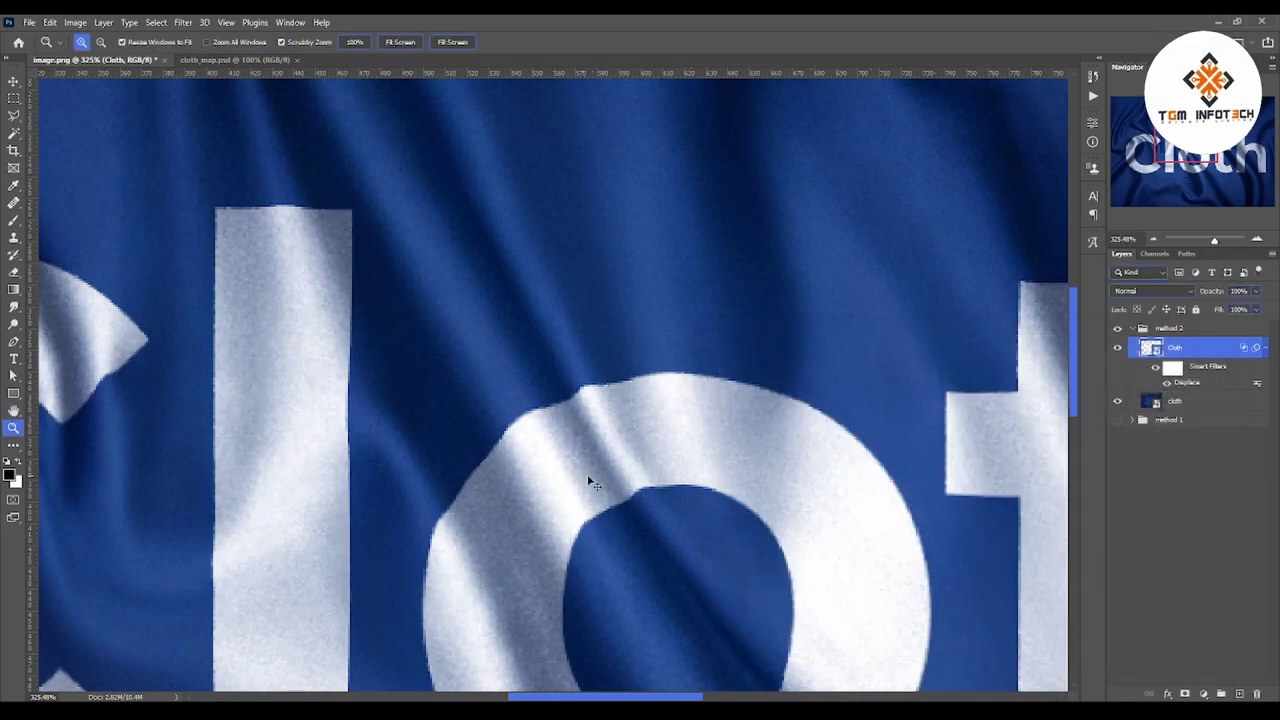
key(ctrl+0)
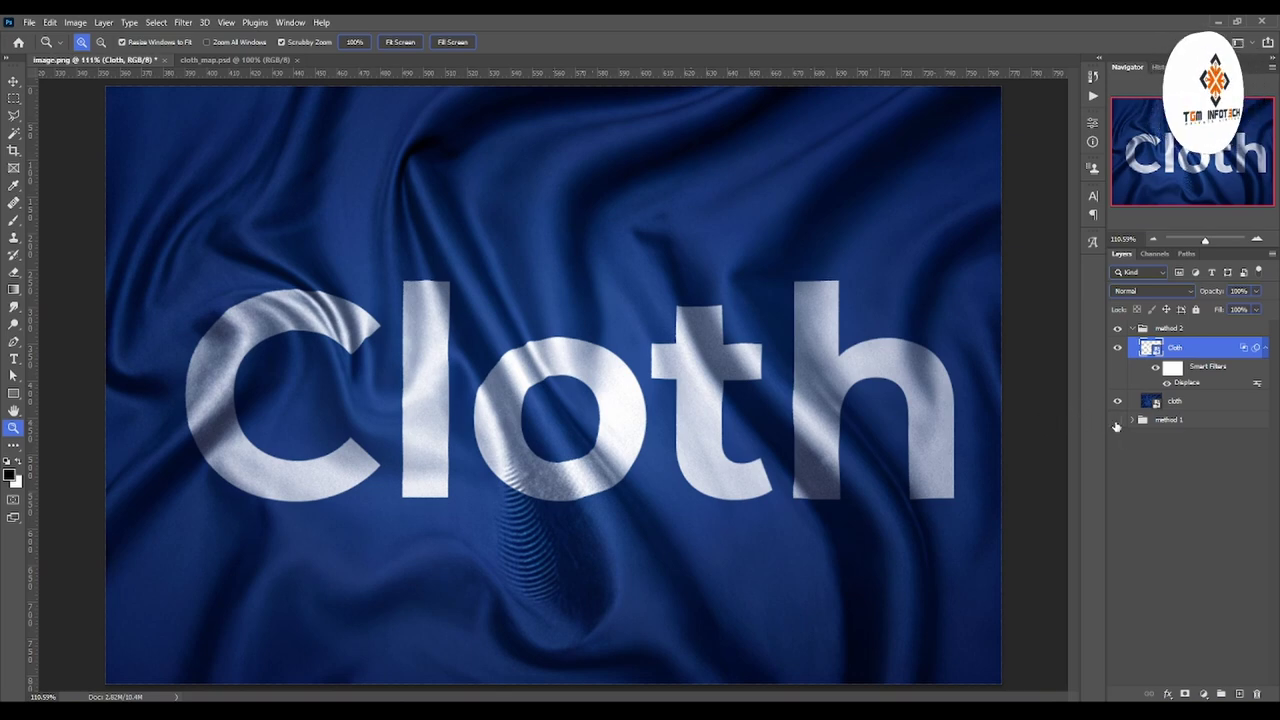
Show the method 1 group and toggle method 2 off and on to compare both results
click(1118, 420)
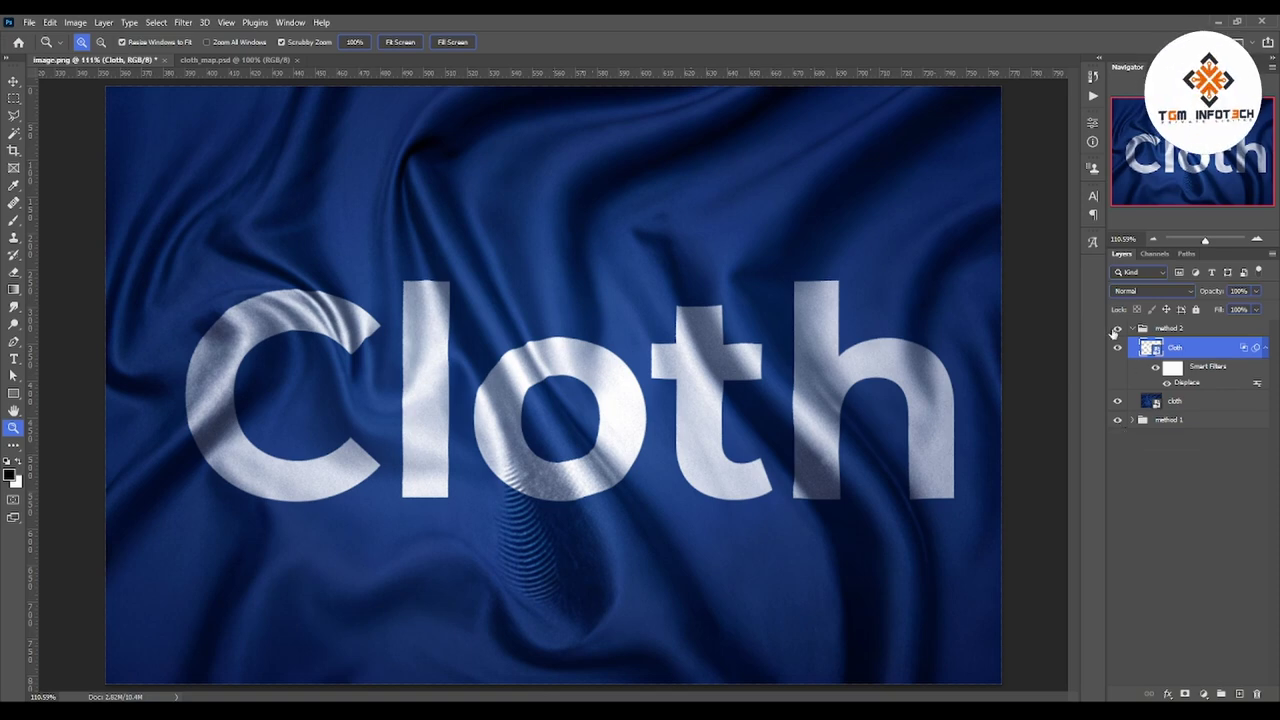
click(1114, 331)
click(1115, 331)
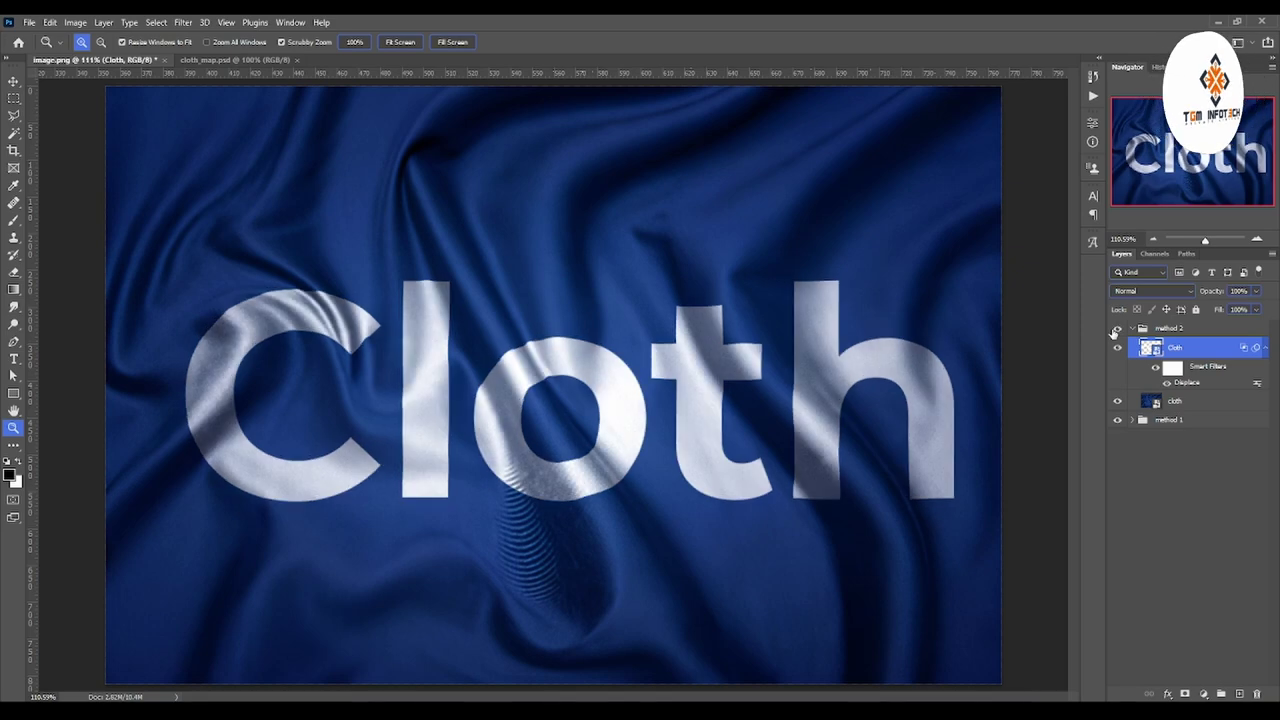
click(1115, 331)
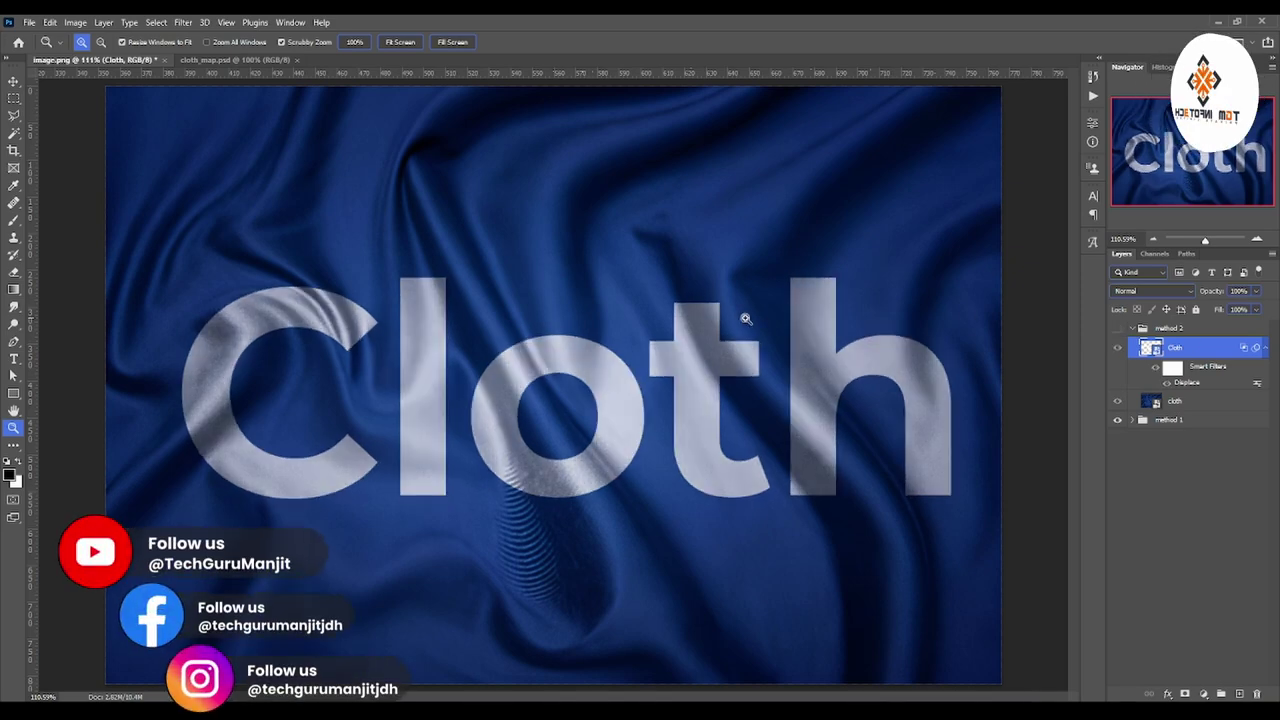
click(1117, 330)
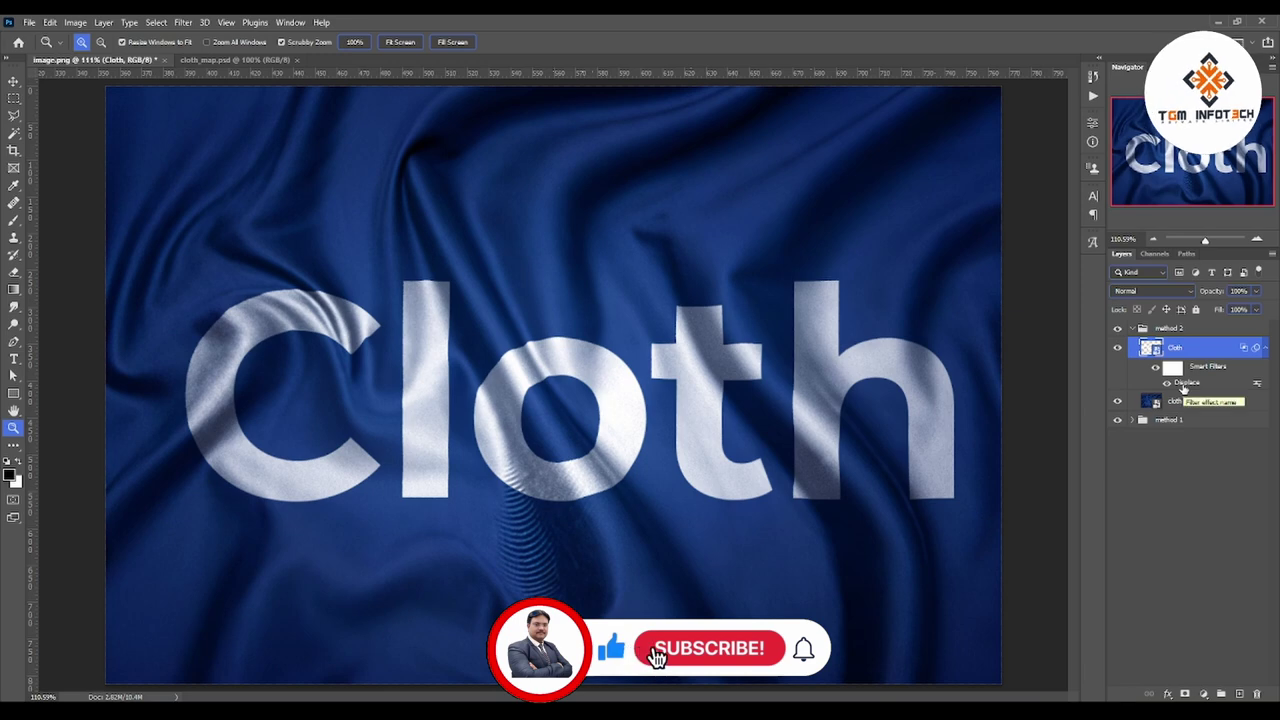
Set the Displace filter to scale 20 both ways with cloth_map.psd as the map
double_click(1183, 388)
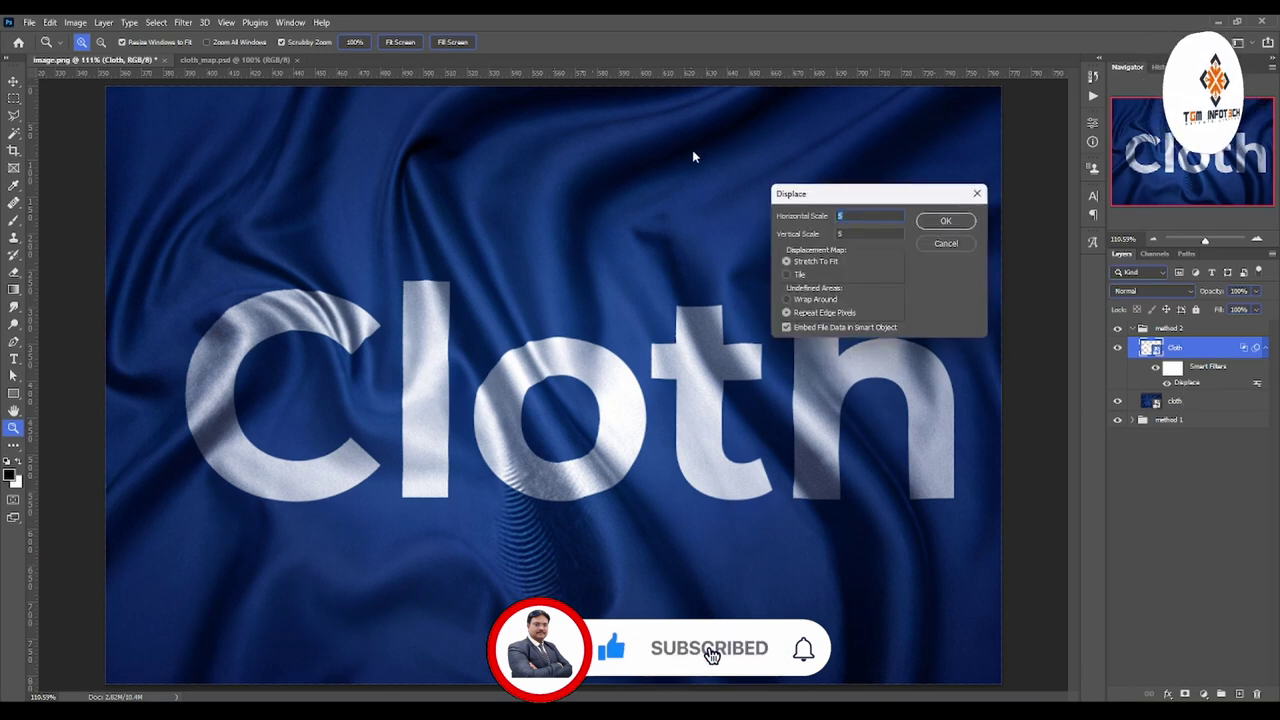
text(1)
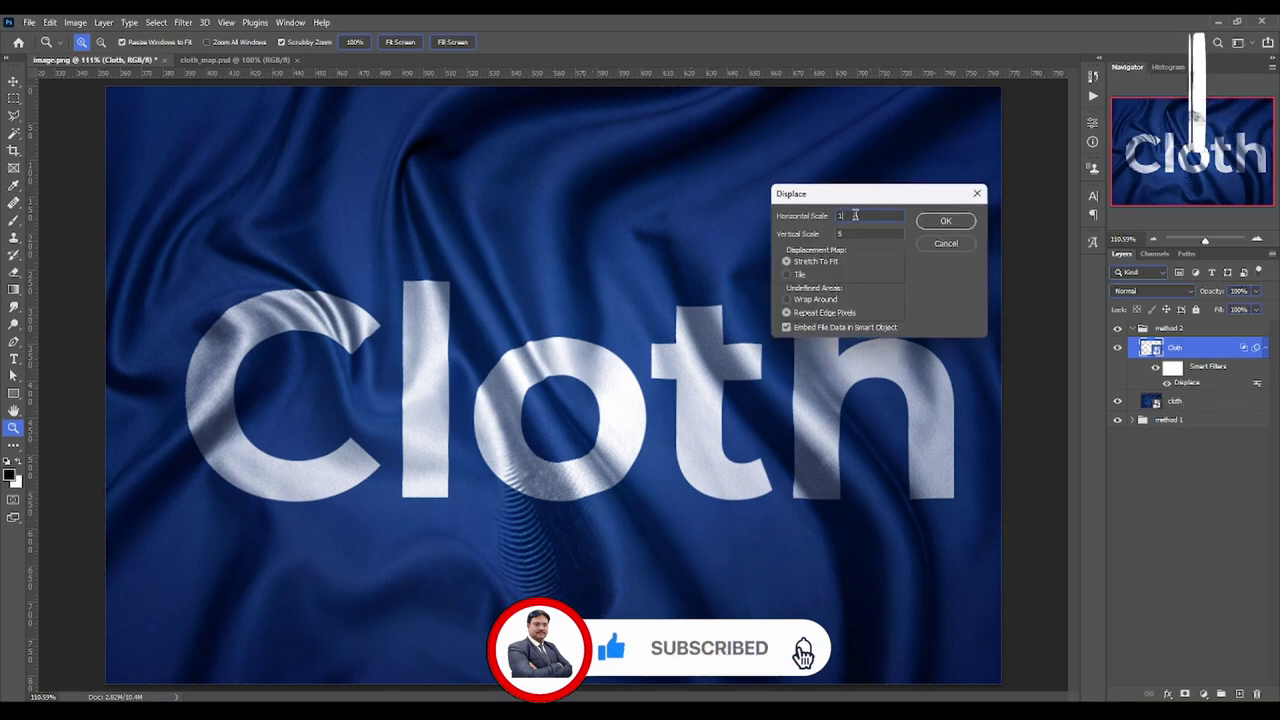
key(BackSpace)
text(20)
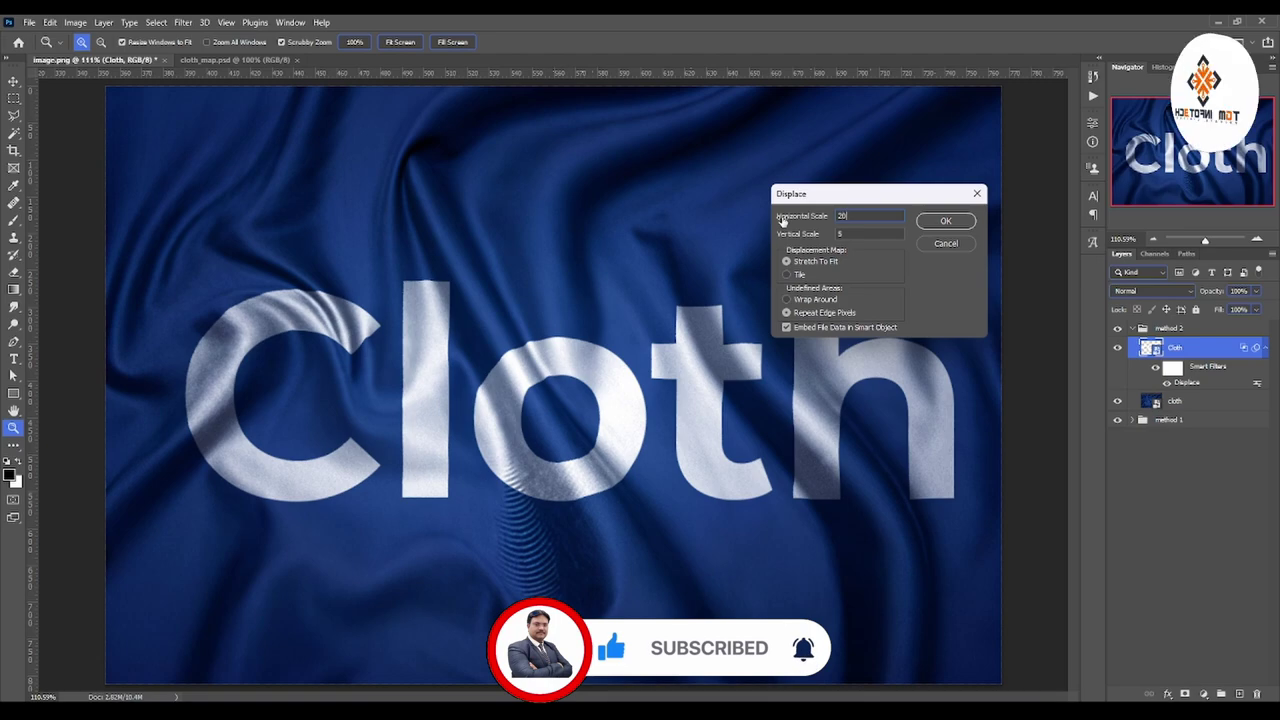
key(Tab)
text(20)
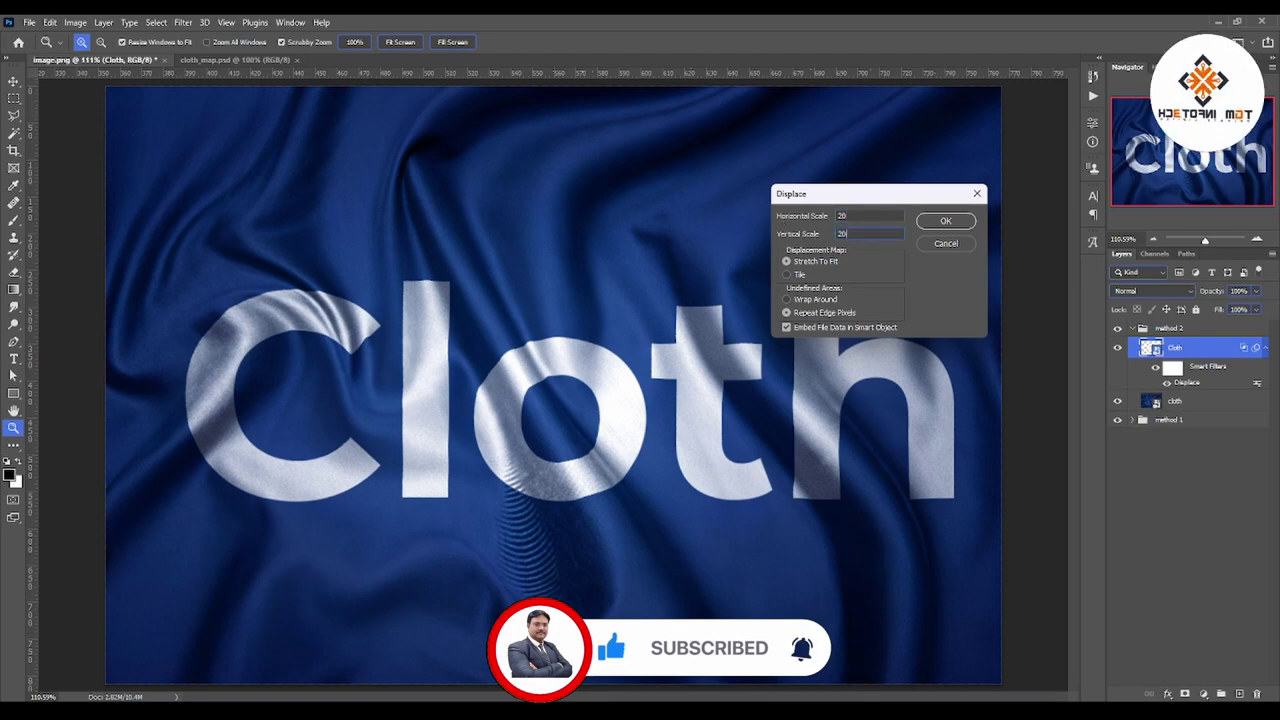
click(945, 221)
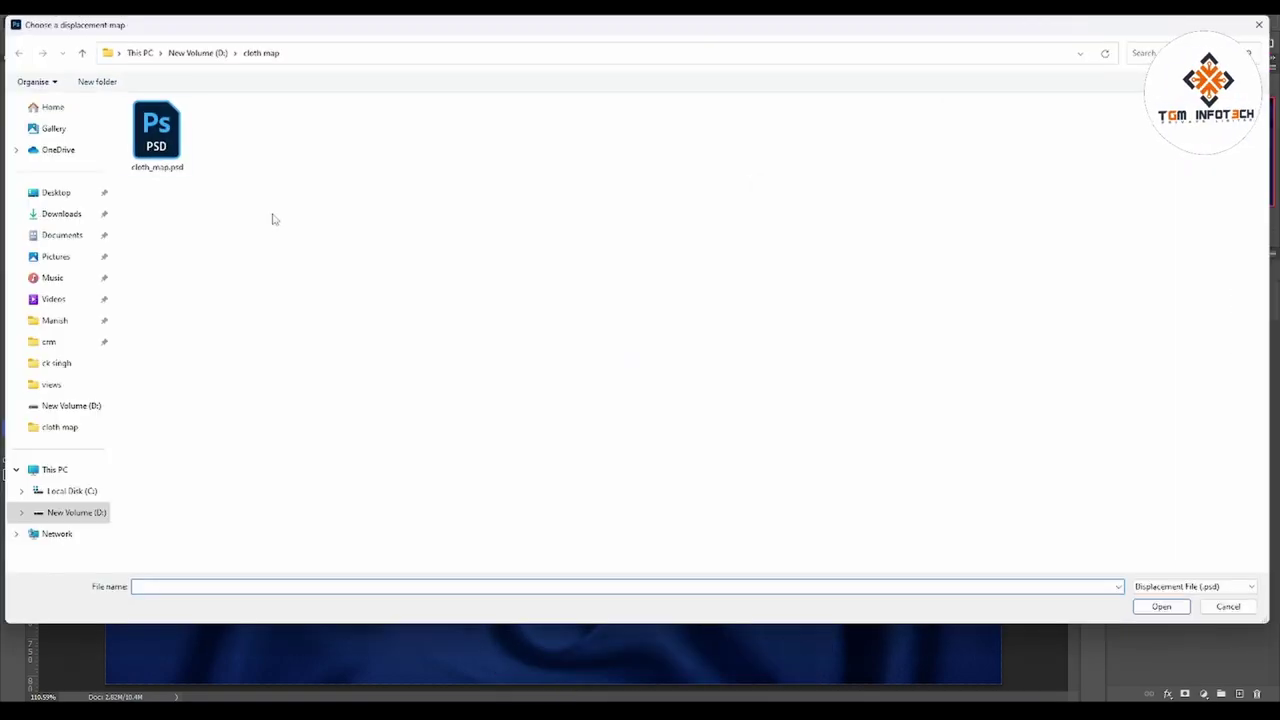
double_click(156, 130)
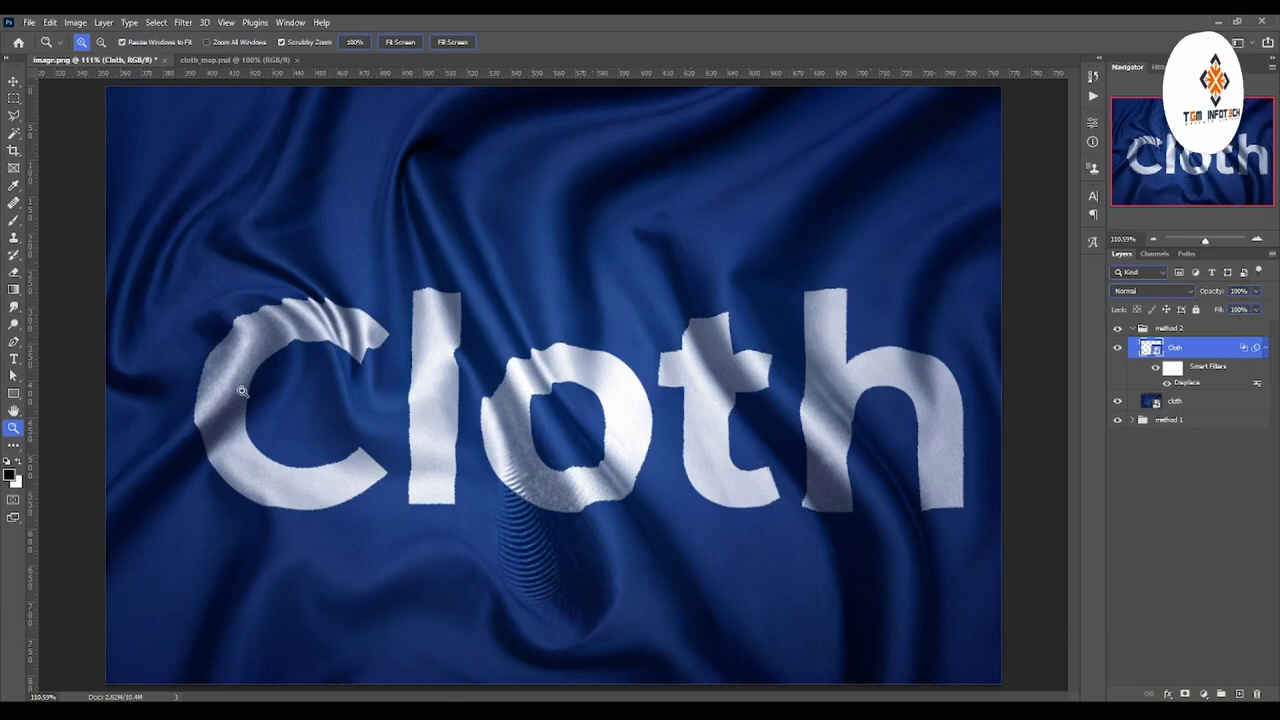
mouse_move(307, 248)
mouse_down()
mouse_move(391, 271)
mouse_move(309, 277)
mouse_up()
drag(417, 285, 563, 312)
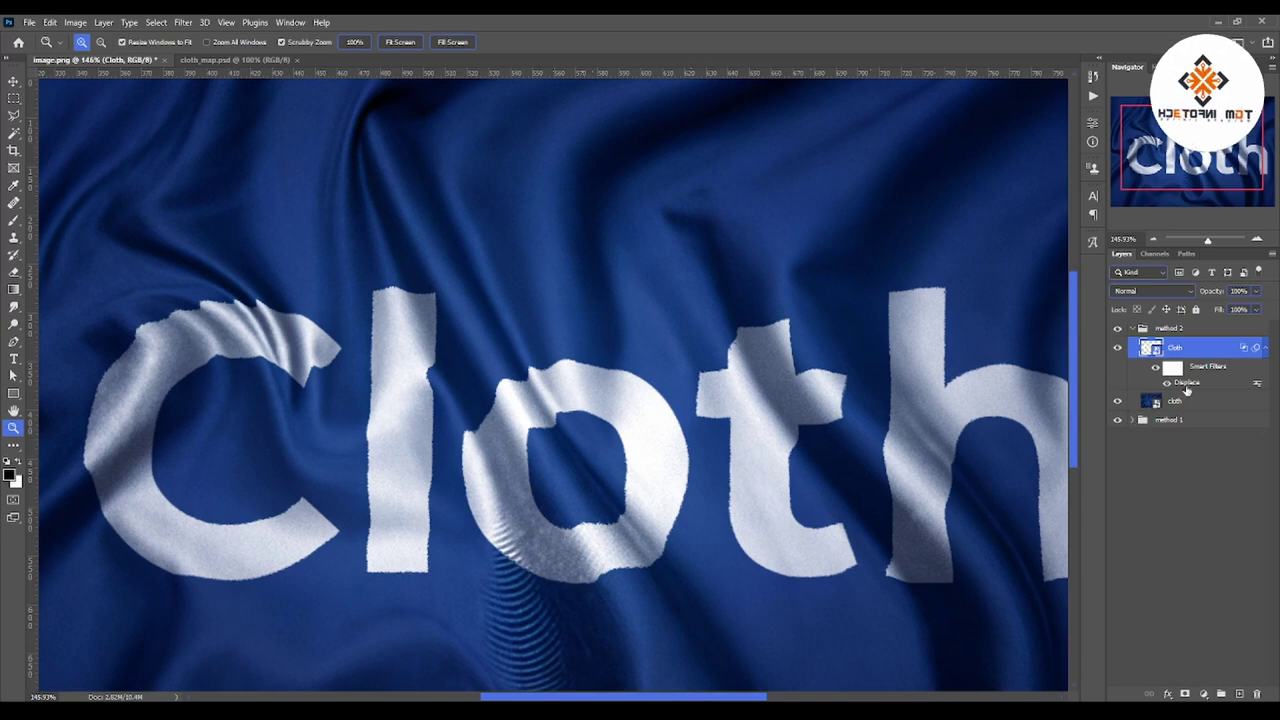
Redo the Displace filter at scale 10 using cloth_map.psd, then zoom out to view the whole image
double_click(1187, 388)
text(10)
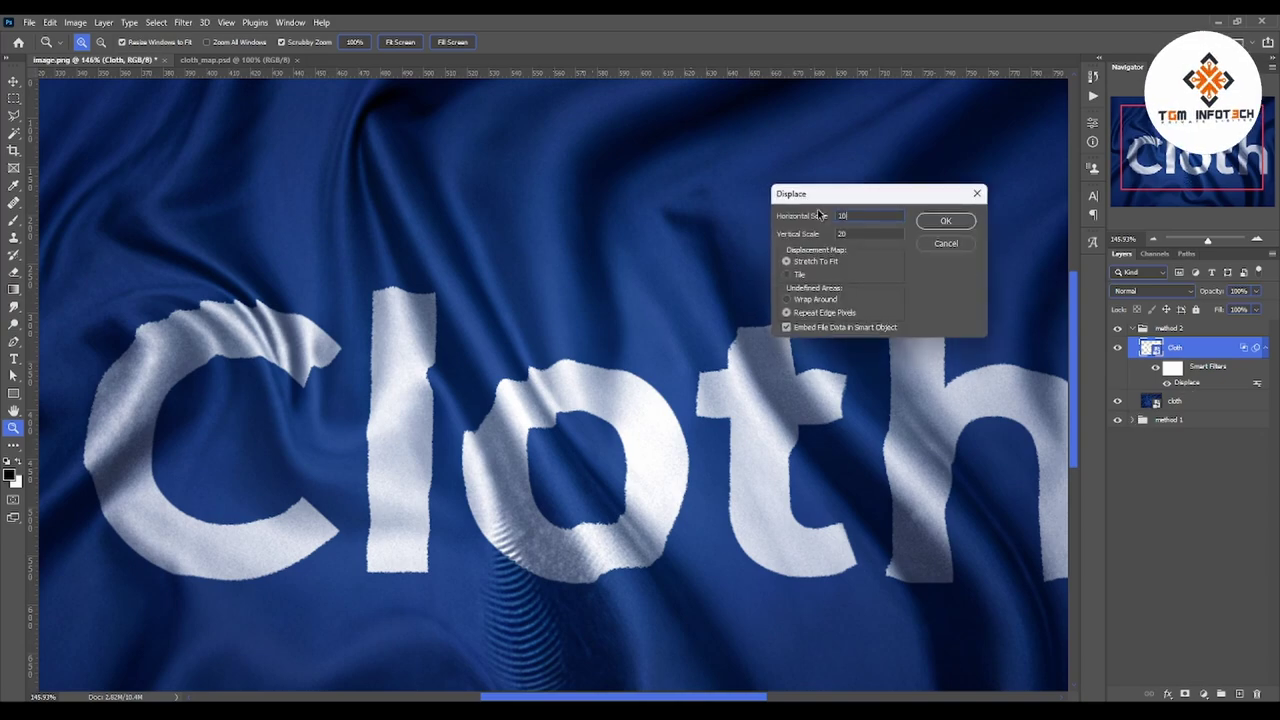
double_click(878, 234)
text(10)
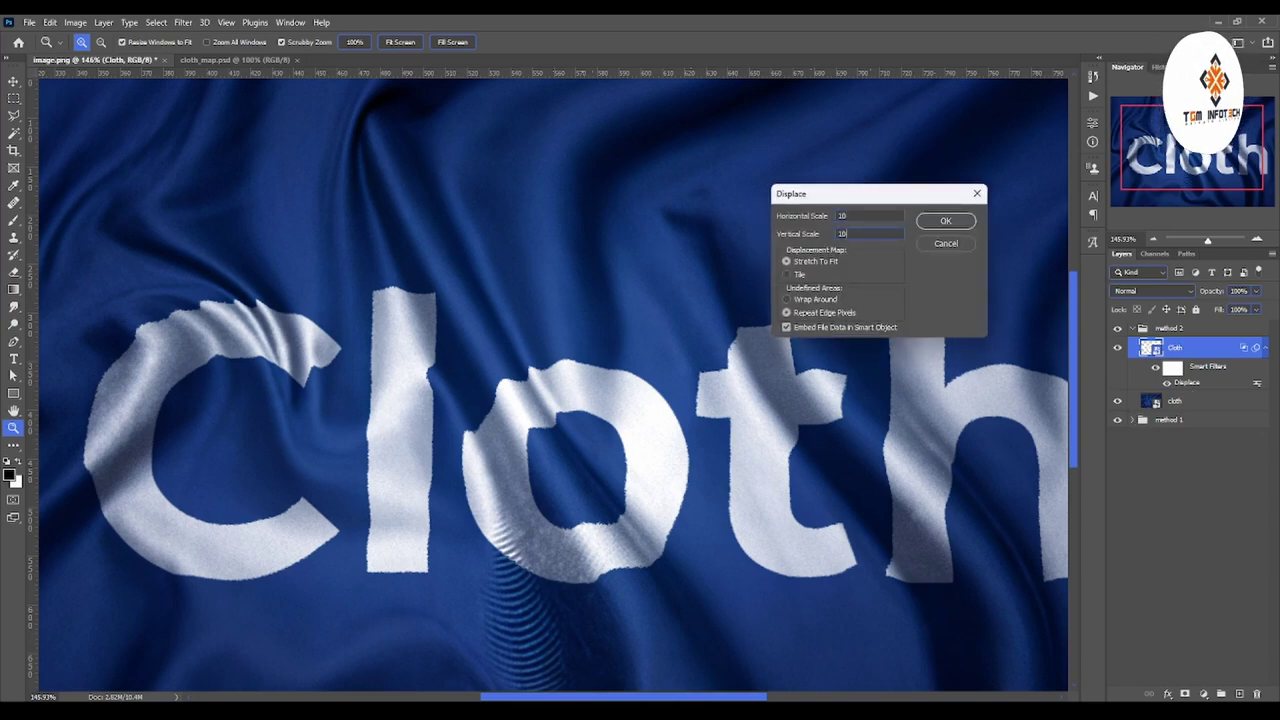
key(Return)
double_click(157, 134)
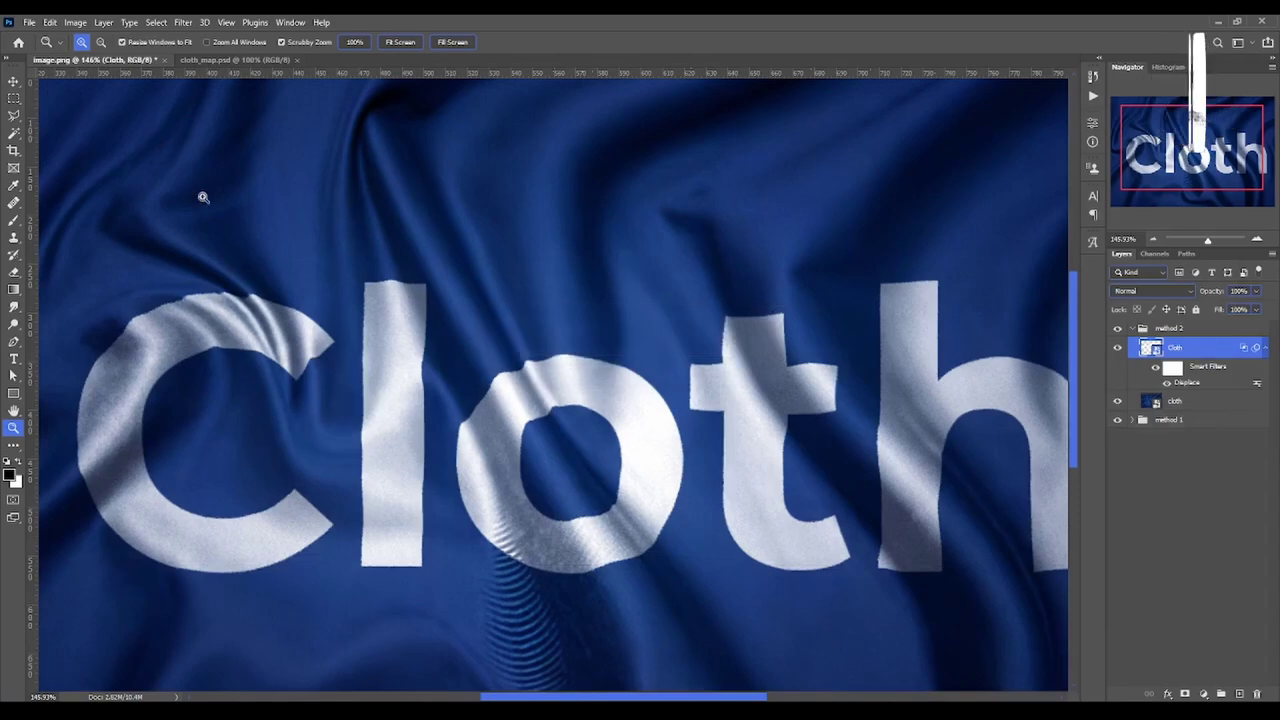
drag(542, 419, 480, 430)
drag(595, 456, 627, 470)
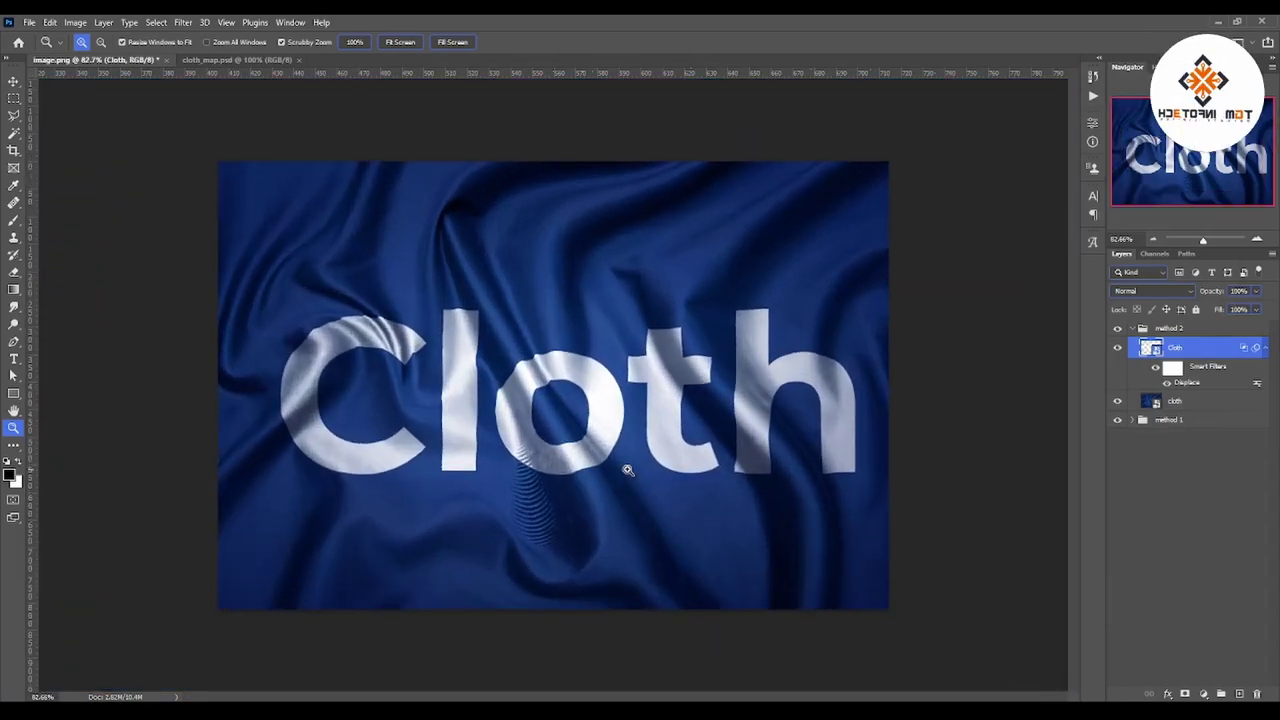